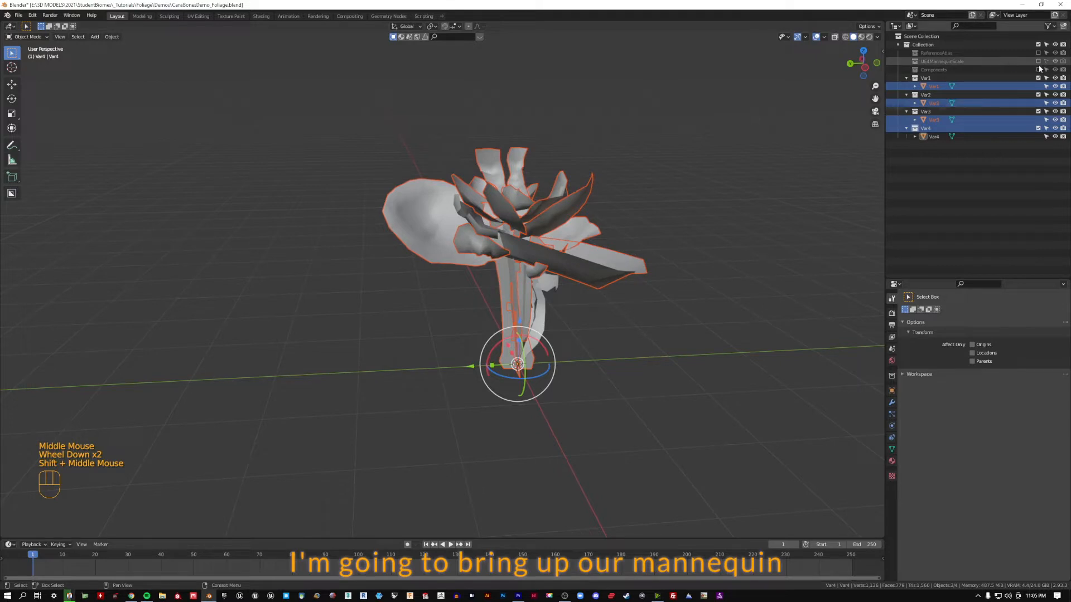
Step: Show the UE4MannequinScale collection to compare the plant variations with the mannequin, leaving nothing selected
middle_click_drag(674, 215, 712, 208)
scroll(673, 223, "down", 1)
scroll(674, 223, "up", 2)
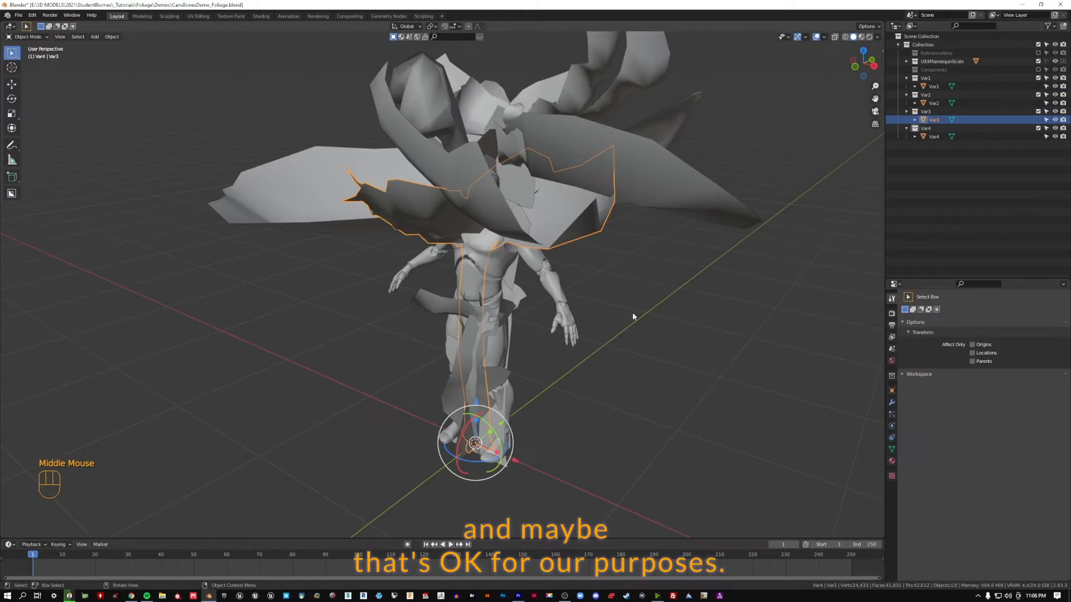
left_click(633, 316)
middle_click_drag(570, 355, 705, 333, "shift")
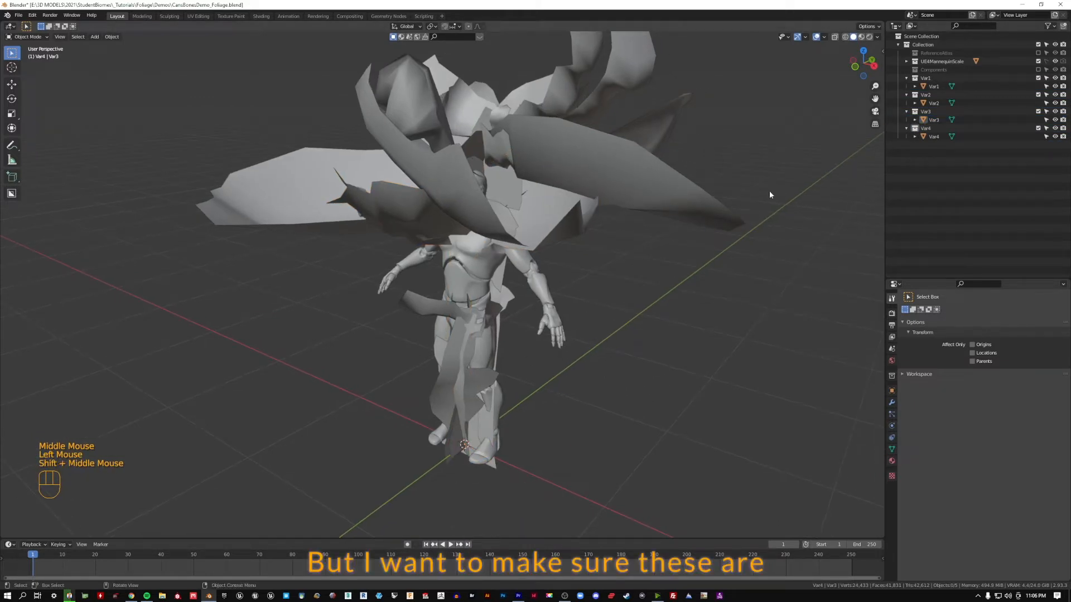
left_click(987, 87)
left_click(988, 103, "ctrl")
left_click(984, 120, "ctrl")
left_click(1012, 136, "ctrl")
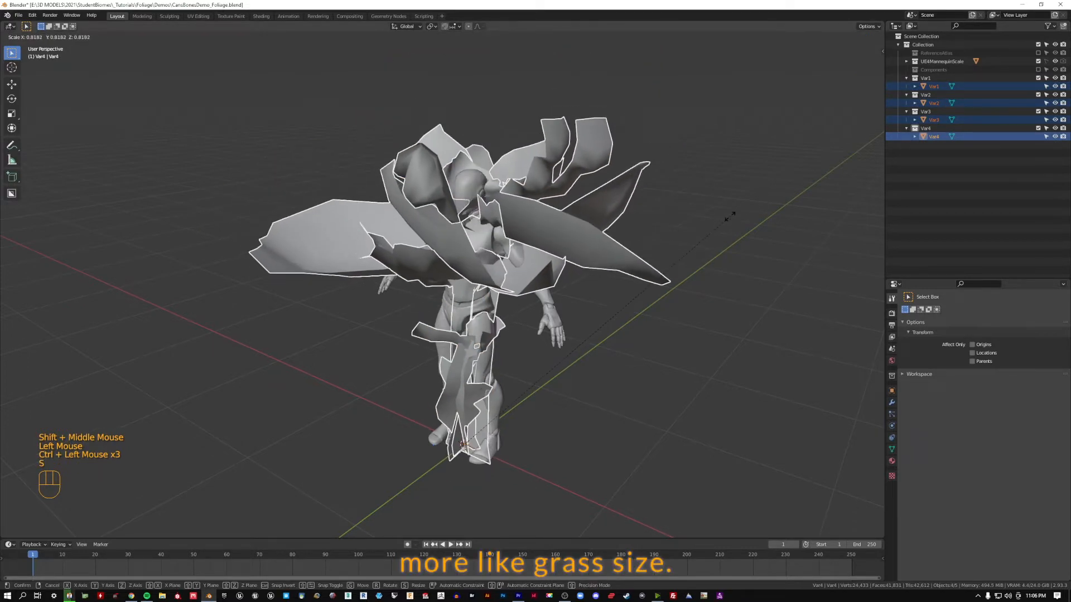
Step: Select the Var1, Var2, Var3 and Var4 meshes and scale them down together to about the mannequin's knee height
left_click(987, 87)
left_click(988, 103, "ctrl")
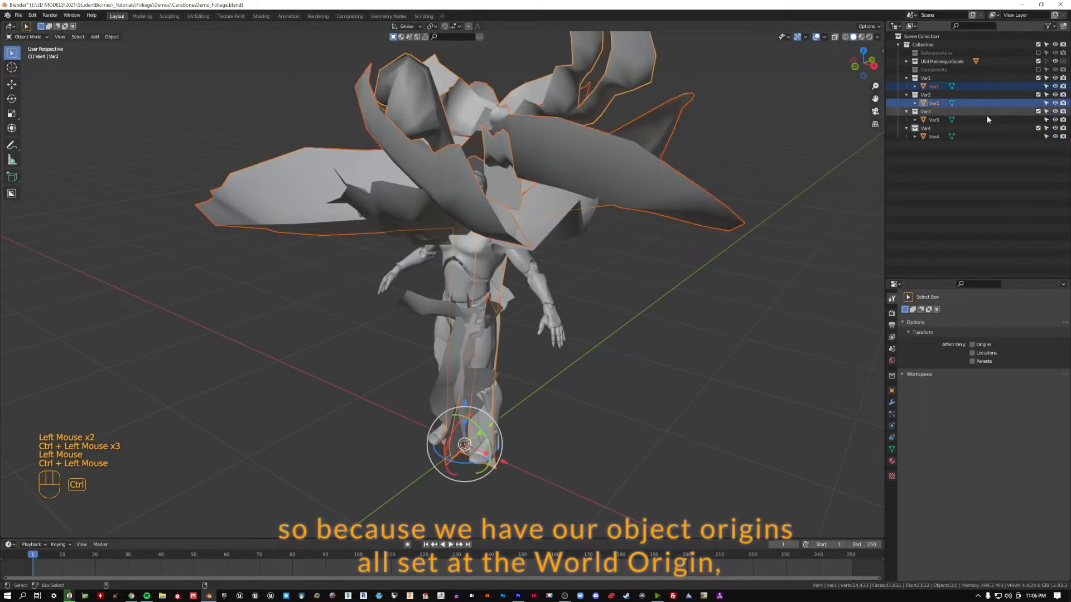
left_click(986, 119, "ctrl")
left_click(982, 136, "ctrl")
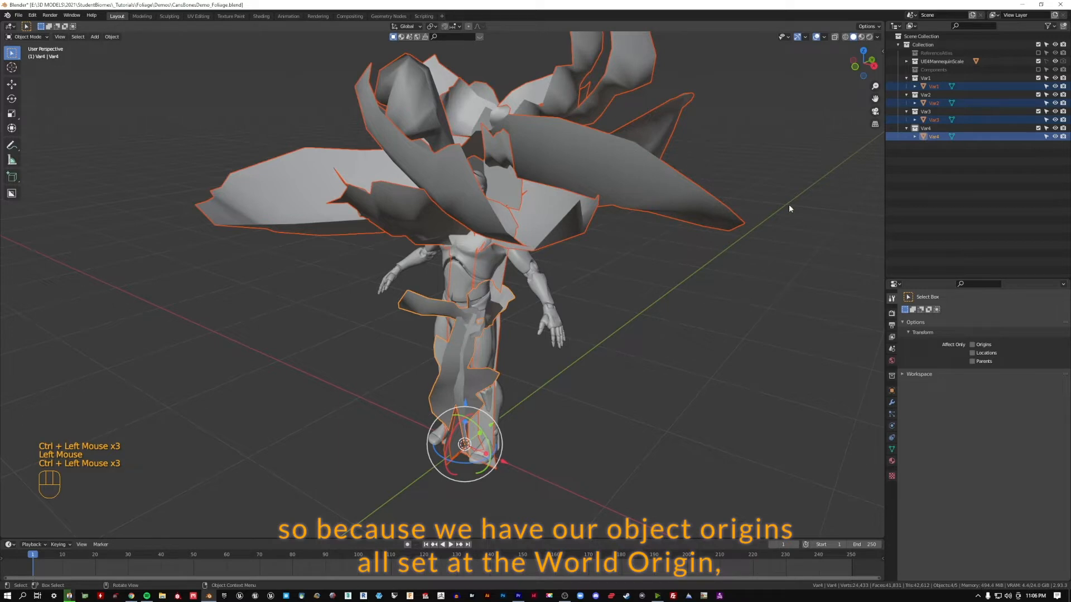
key("s")
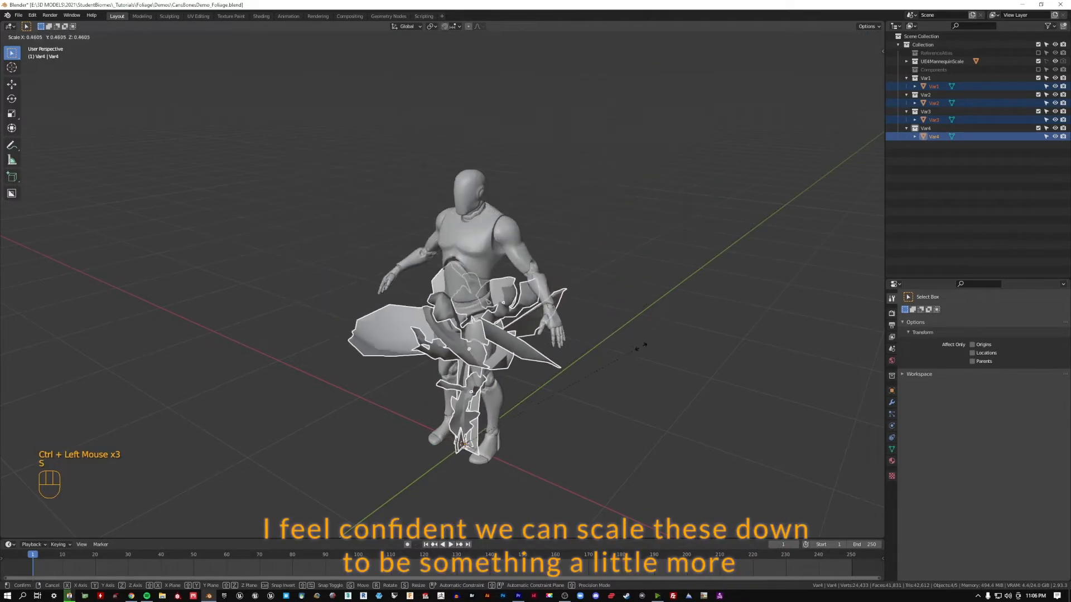
left_click(560, 437)
middle_click_drag(556, 339, 587, 350)
key("s")
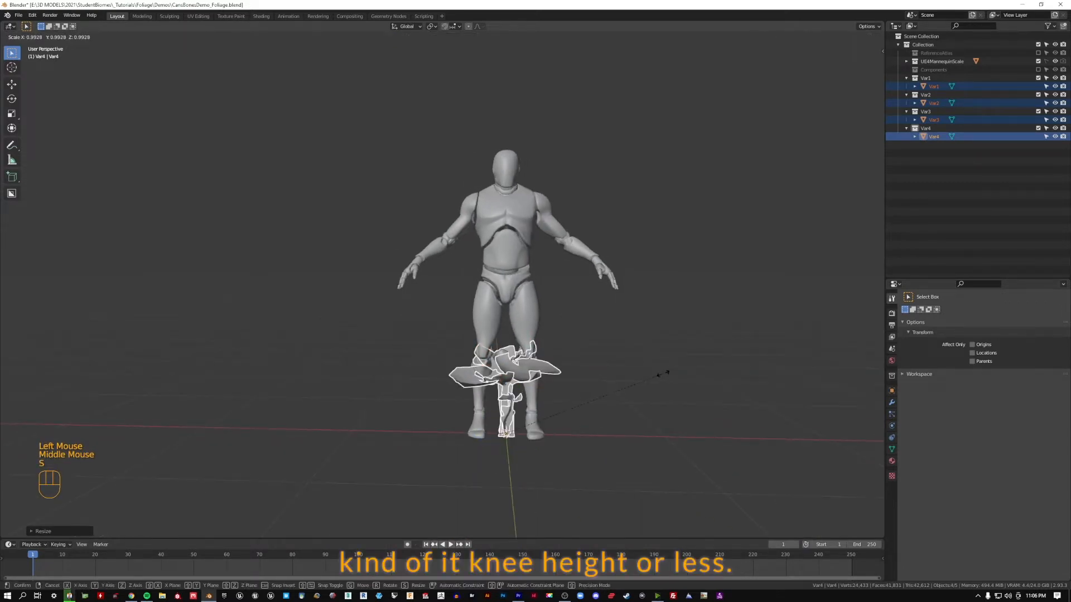
left_click(658, 377)
left_click(660, 410)
Step: Spread Var4 and Var3 out along the X axis to opposite sides of the mannequin's feet
scroll(547, 439, "up", 3)
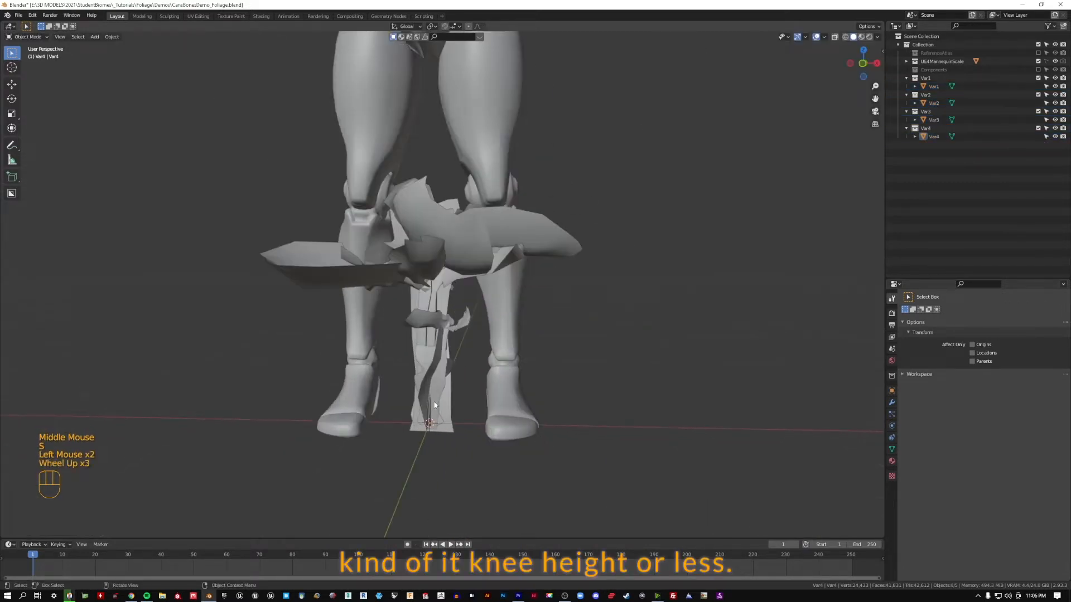
left_click(443, 411)
key("g")
key("x")
left_click(641, 412)
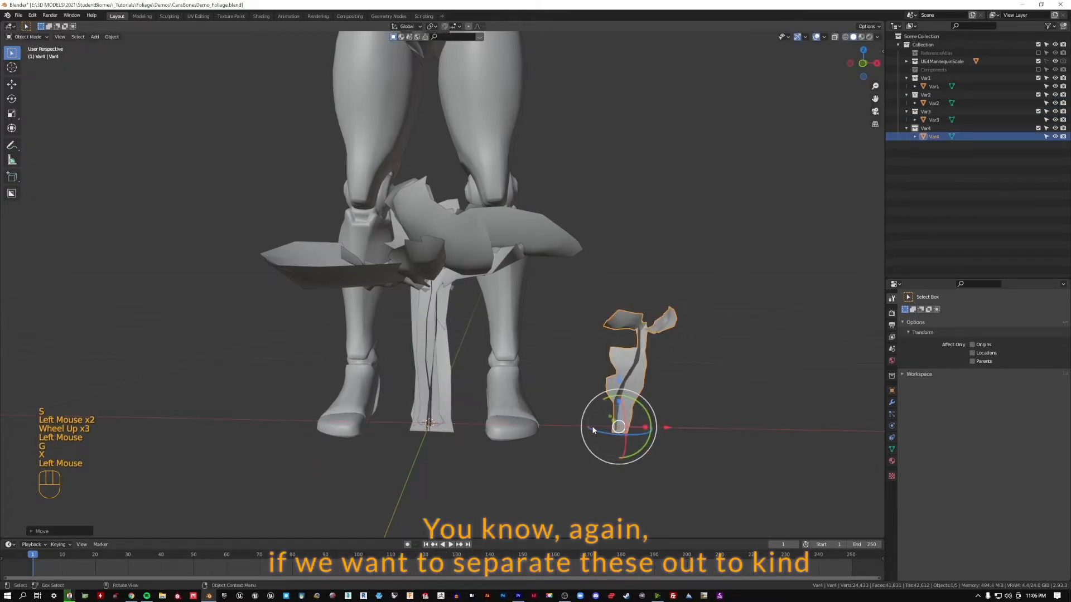
left_click(429, 397)
key("g")
key("x")
left_click(226, 416)
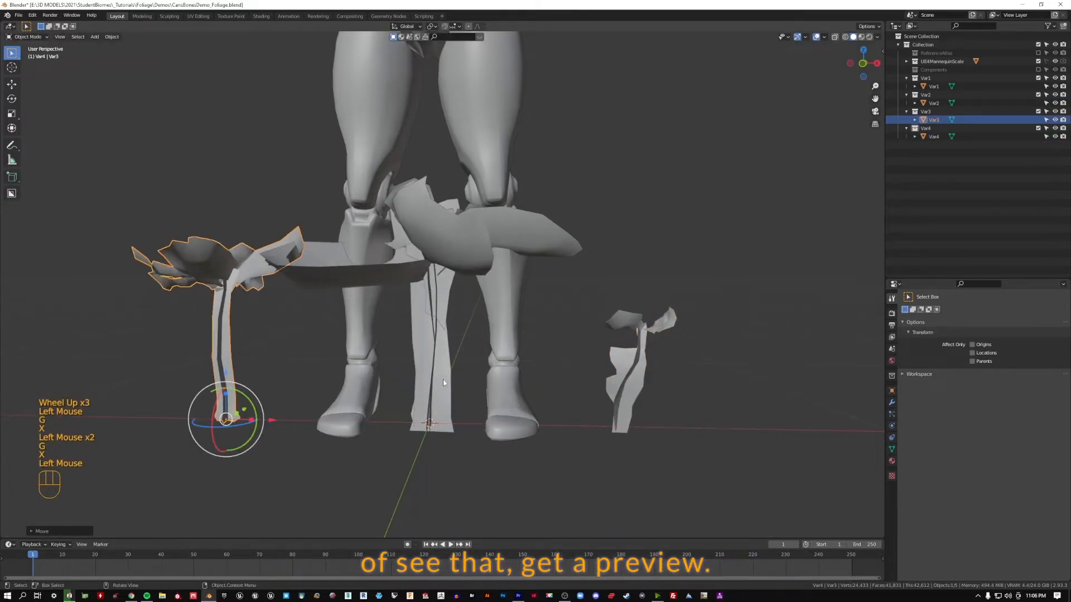
Step: Move the Var2 plant about 0.4 m along the Y axis, in front of the mannequin
middle_click_drag(226, 415, 287, 360)
left_click(344, 374)
key("g")
key("y")
left_click(167, 397)
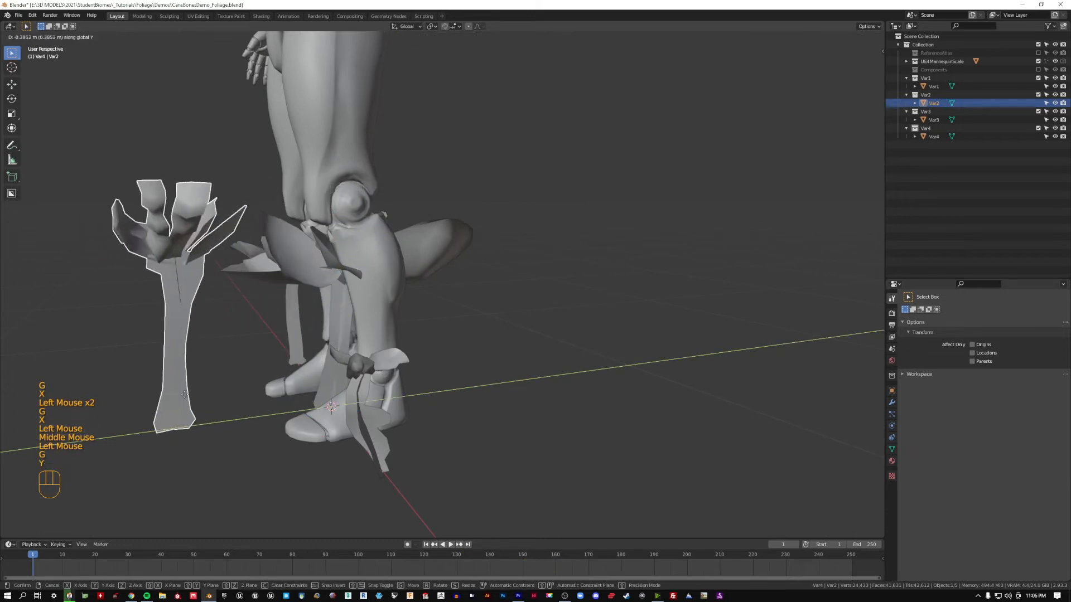
Step: Switch the viewport to Material Preview shading and check the textured plants' scale against the whole mannequin
middle_click_drag(167, 397, 747, 333, "shift")
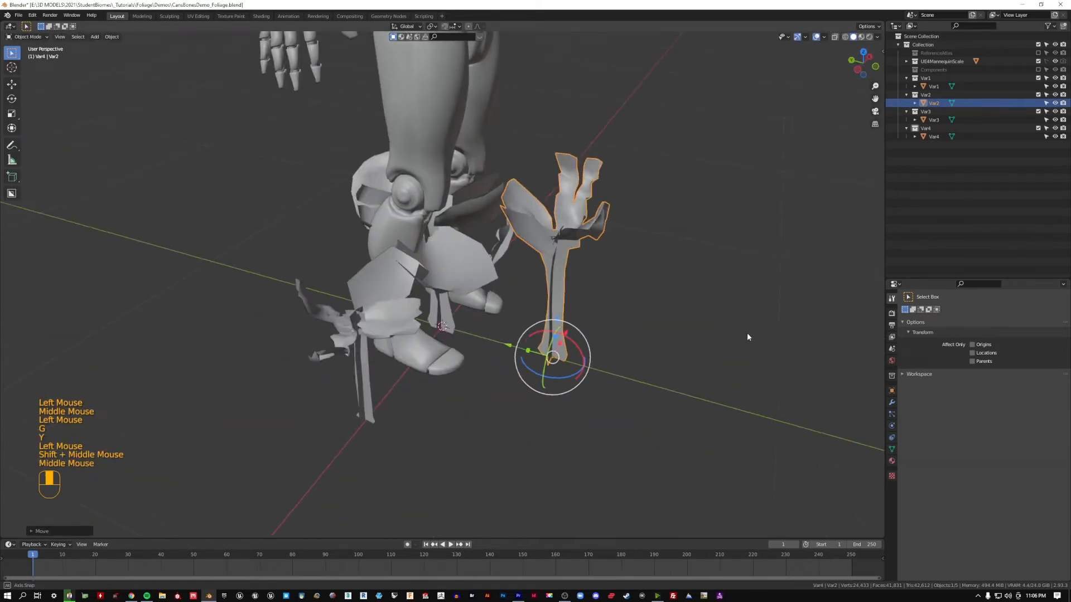
scroll(748, 332, "down", 2)
left_click(861, 38)
middle_click_drag(682, 160, 625, 204, "shift")
middle_click_drag(625, 204, 537, 225)
scroll(509, 209, "down", 2)
scroll(546, 221, "up", 1)
scroll(537, 225, "up", 2)
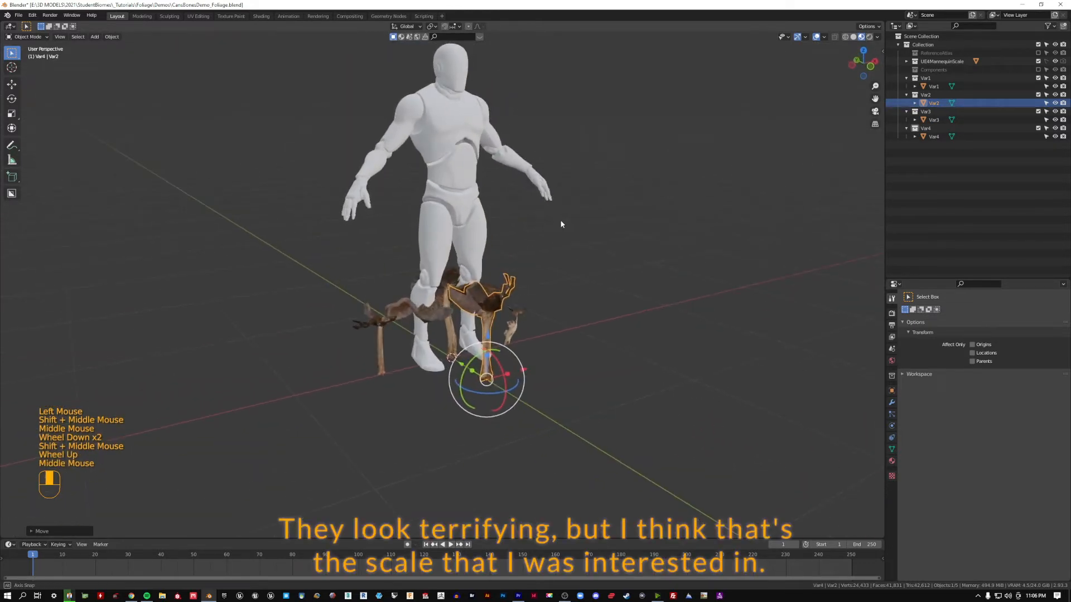
Step: Undo the moves of Var2, Var3 and Var4 to return them to the world origin, and clear the selection
key("ctrl+z")
key("ctrl+z")
key("ctrl+z")
key("ctrl+z")
key("ctrl+z")
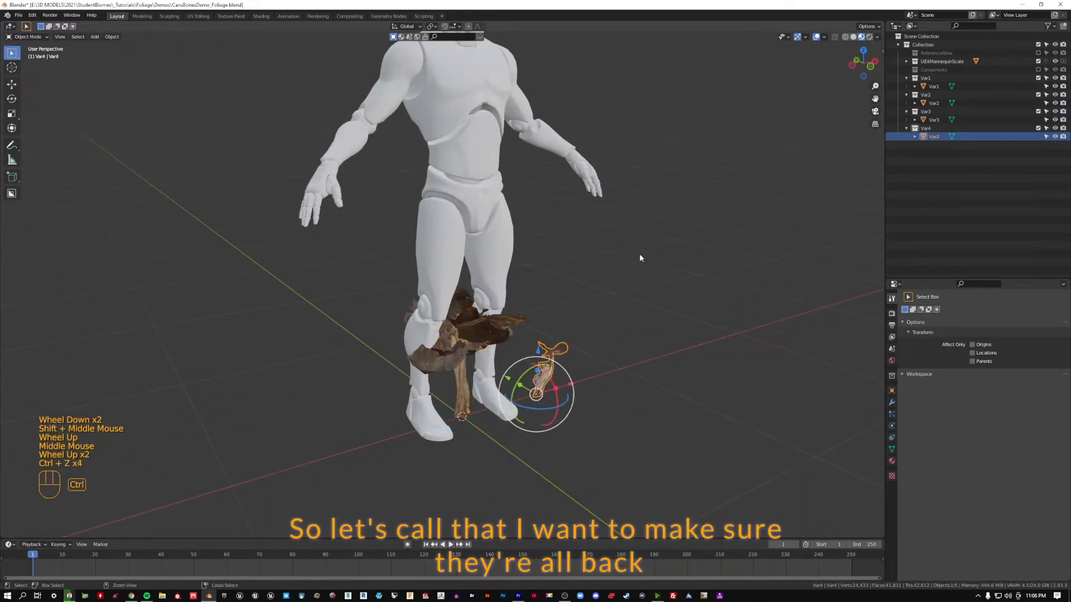
left_click(469, 408)
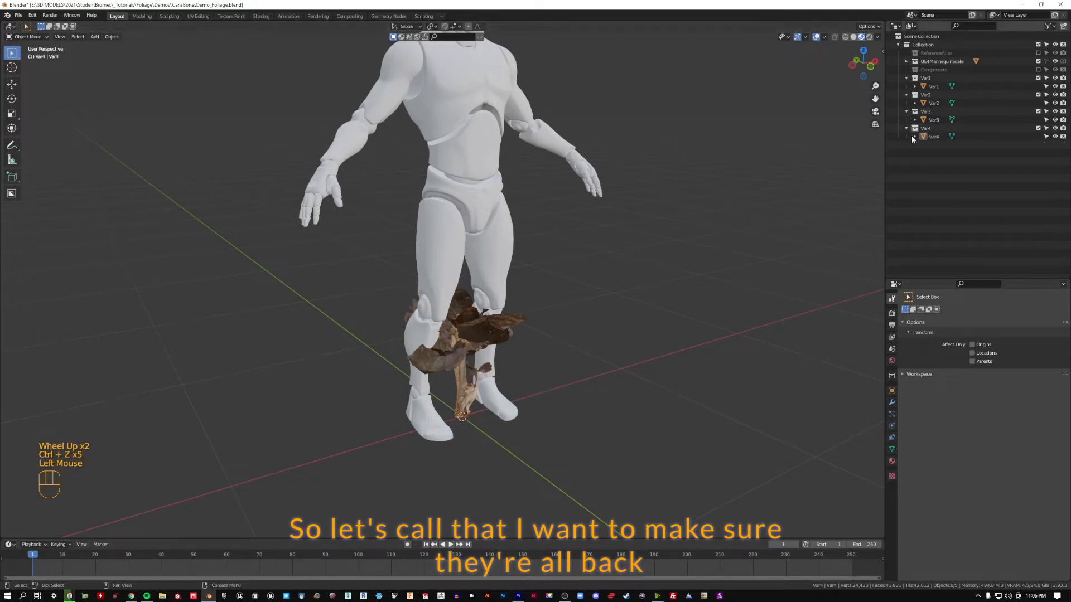
Step: Hide the mannequin scale collection and display the transform and object properties of Var1
left_click(1038, 61)
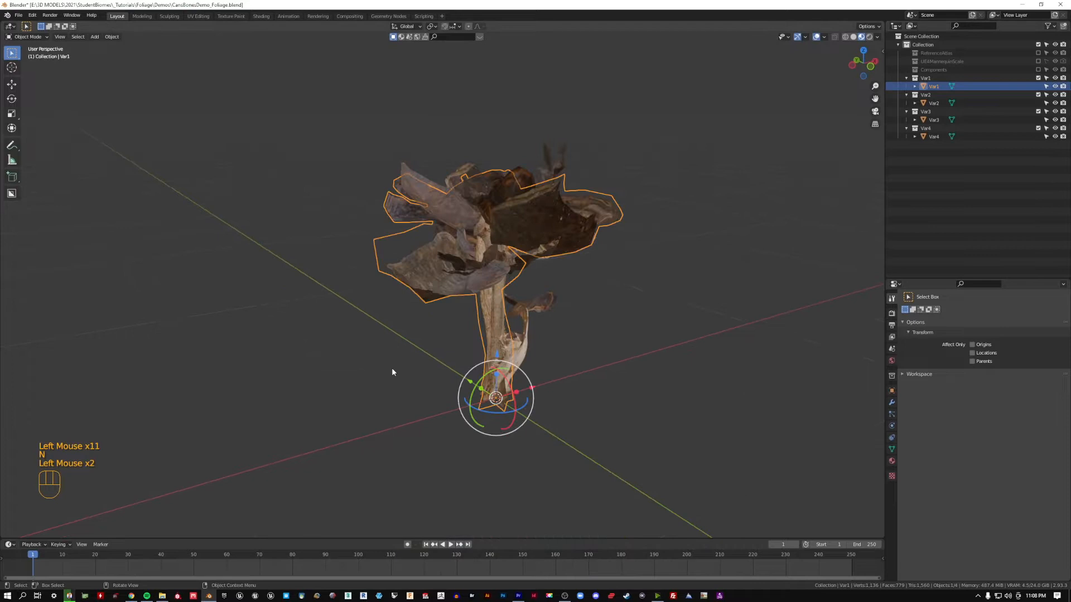
key("n")
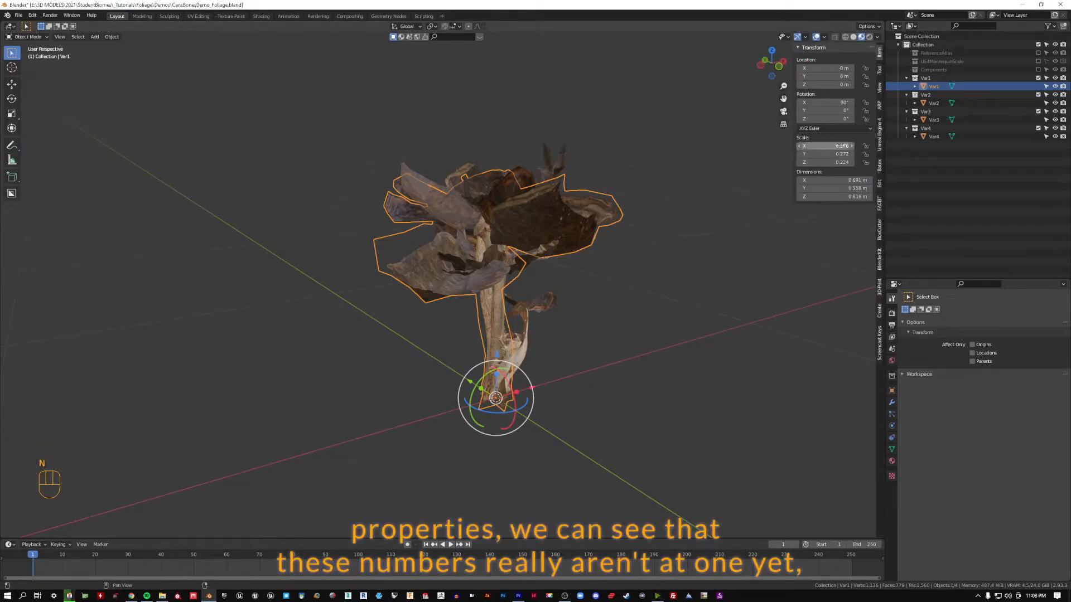
left_click(892, 391)
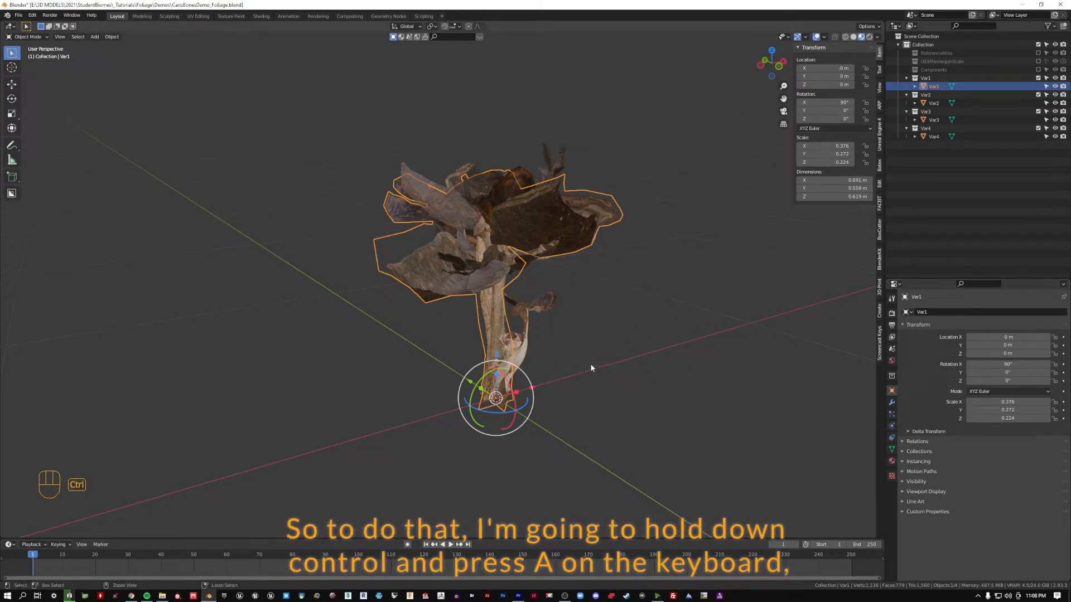
Step: Apply all transforms to the Var1 mesh and to the Var2 mesh
key("ctrl+a")
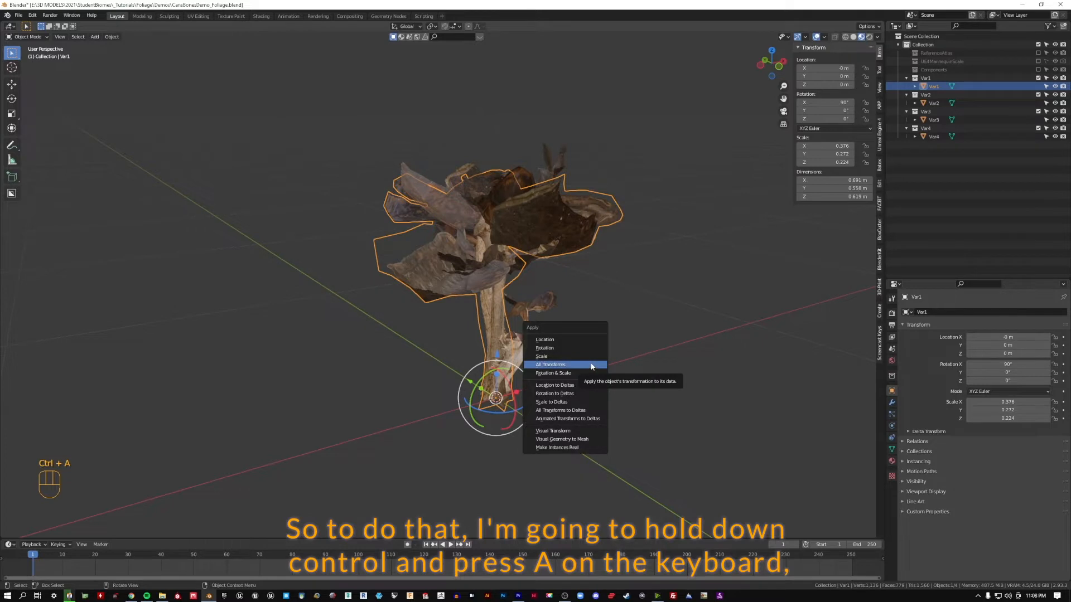
left_click(575, 367)
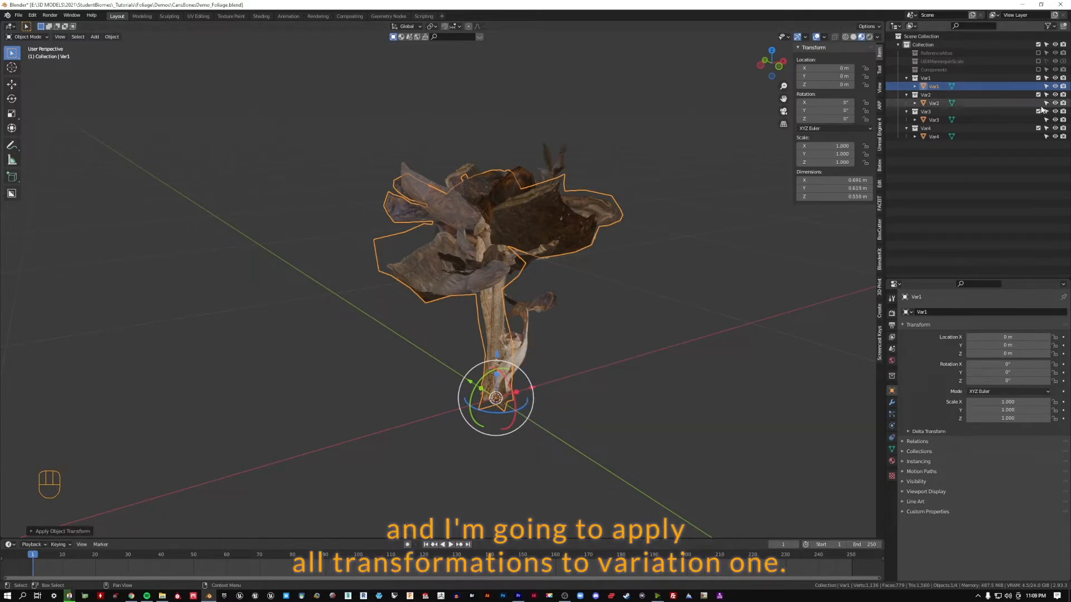
left_click(1023, 102)
key("ctrl+a")
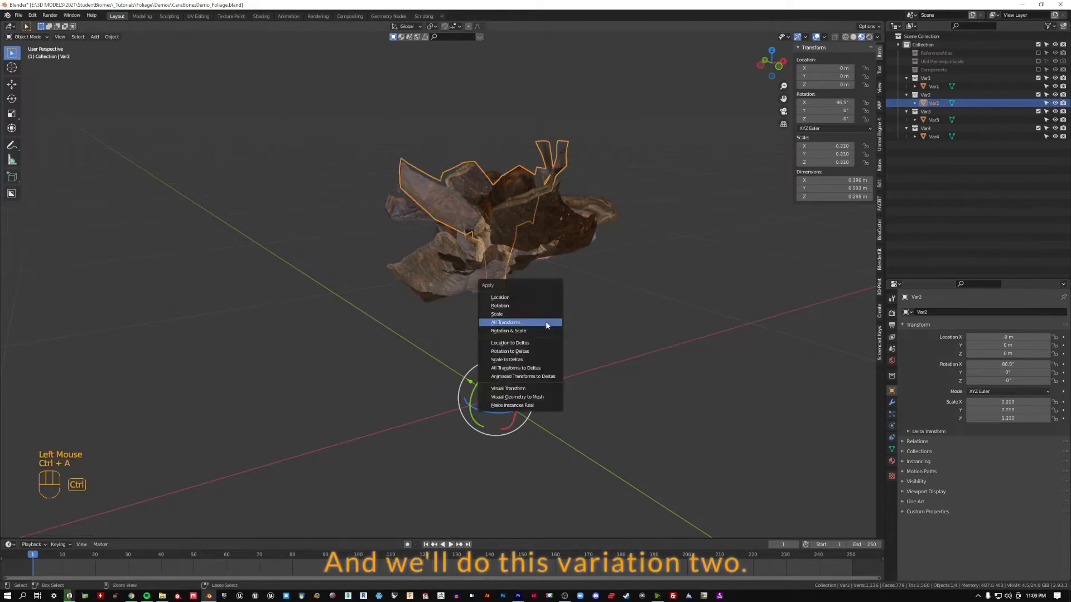
left_click(547, 326)
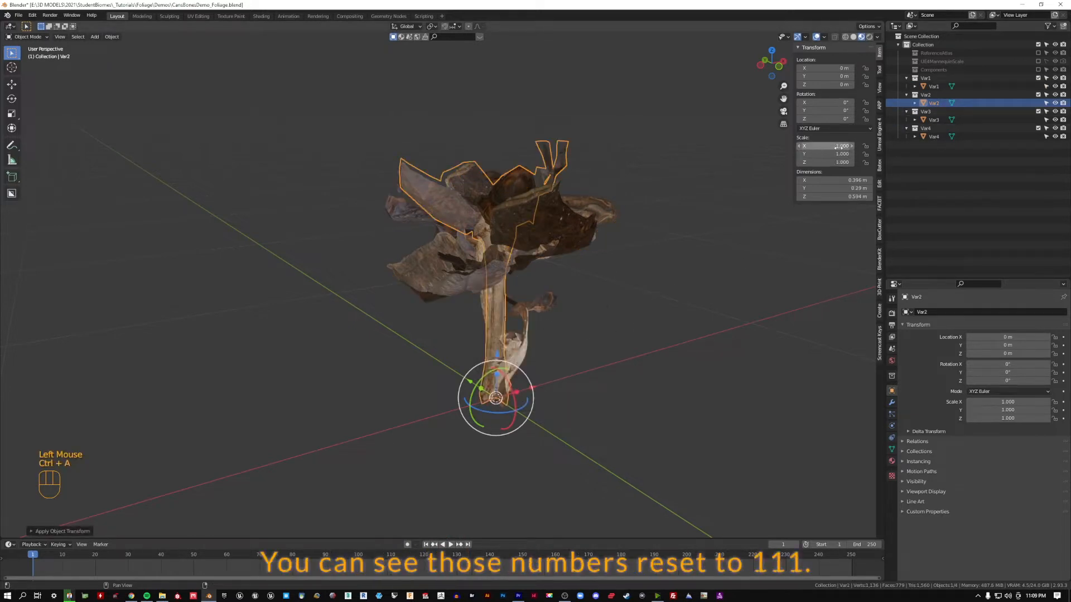
Step: Apply all transforms to the Var3 and Var4 meshes and clear the selection
left_click(998, 136)
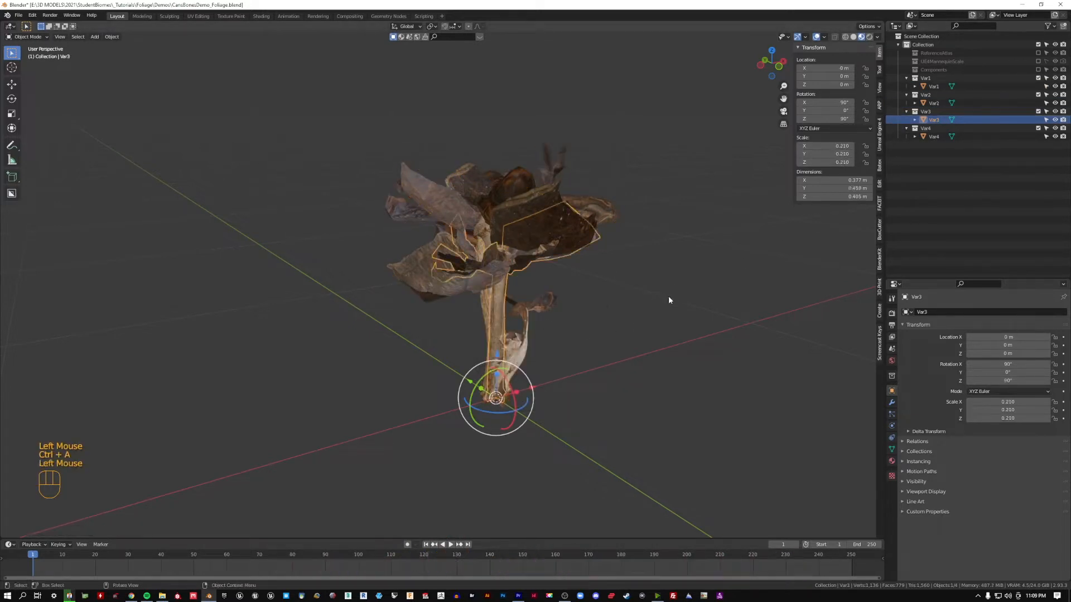
key("ctrl+a")
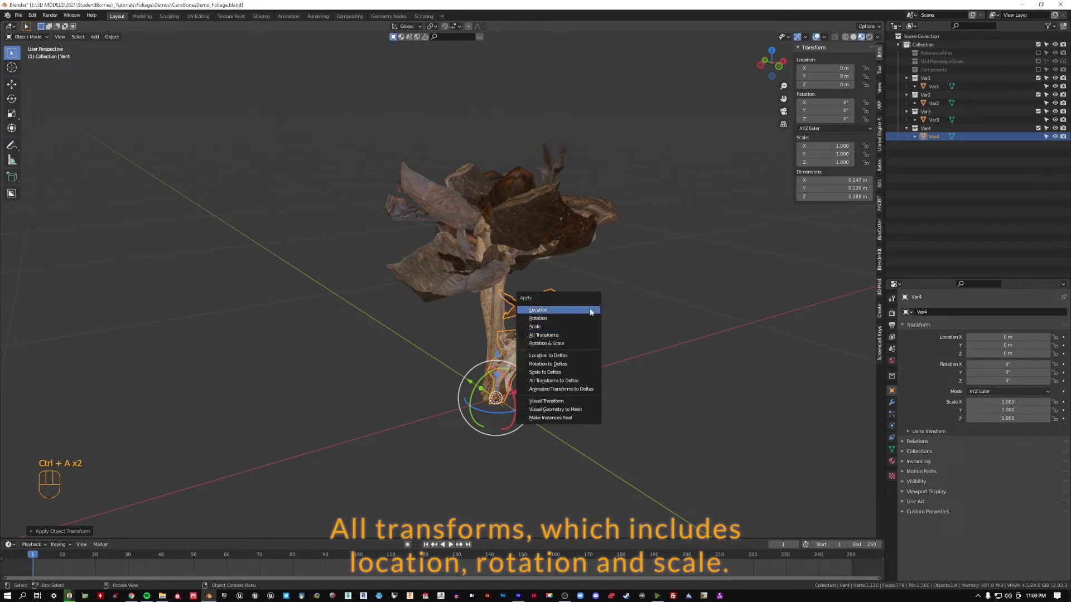
left_click(615, 326)
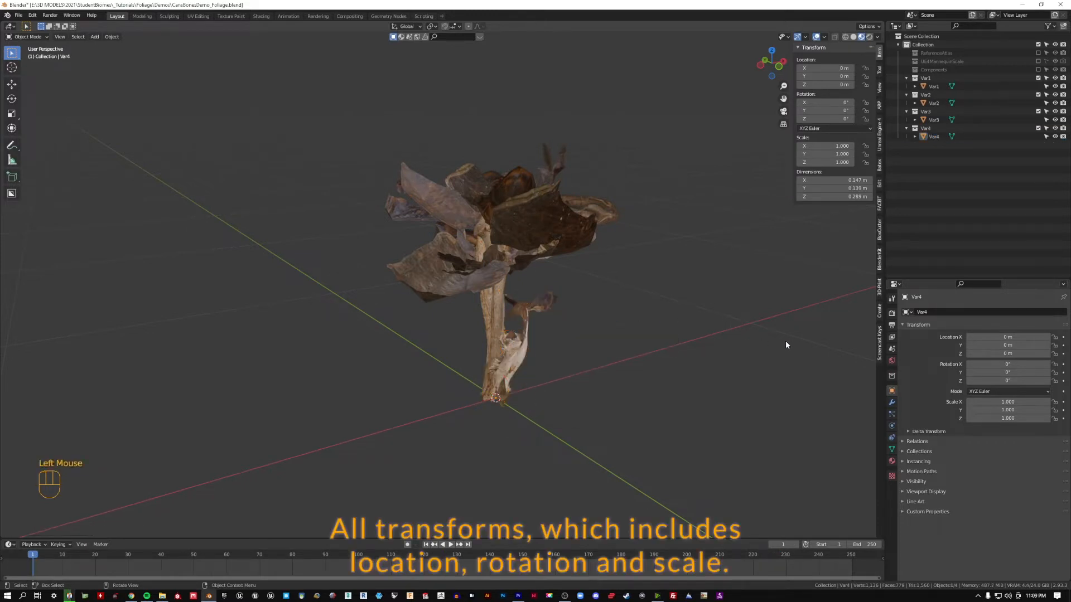
Step: Exclude the Var2, Var3 and Var4 collections from the view layer and close the viewport's transform sidebar
left_click(1038, 127)
left_click(1038, 111)
left_click(1037, 95)
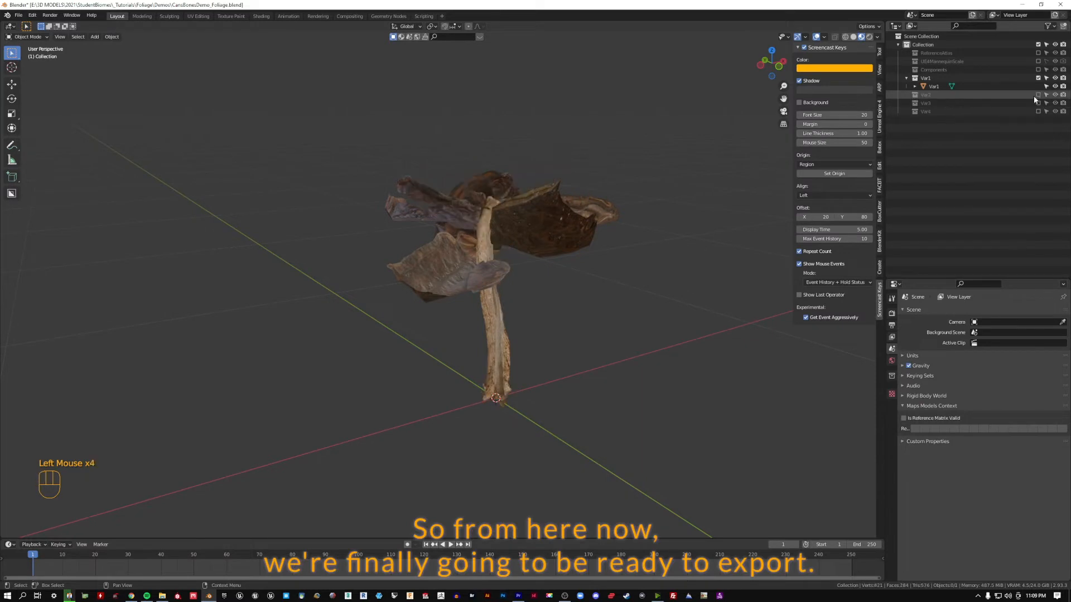
key("n")
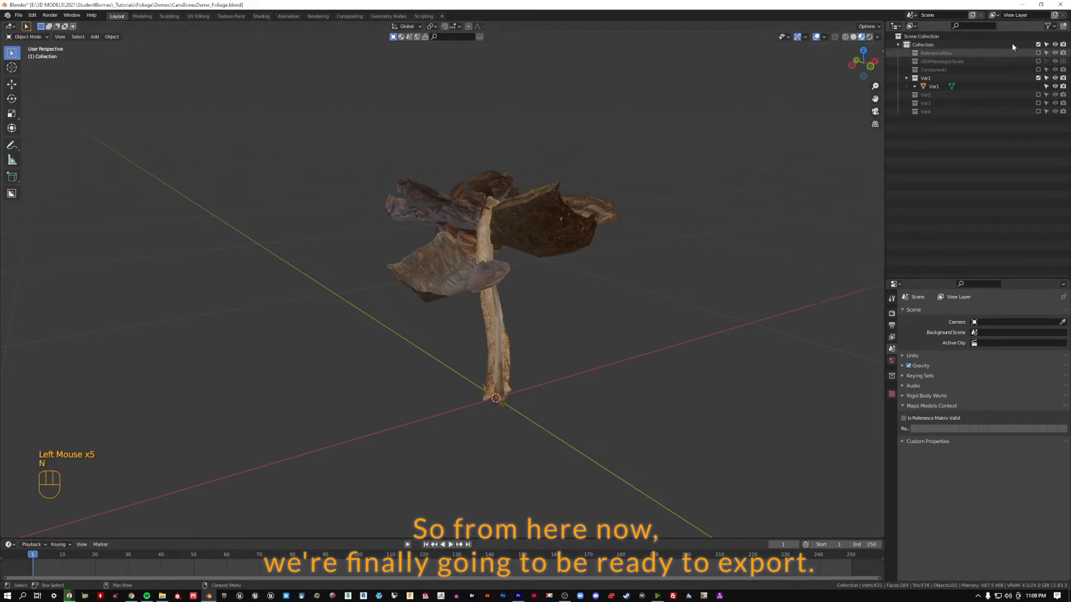
Step: Select the Var1 mesh and open the FBX export dialog for it
left_click(969, 87)
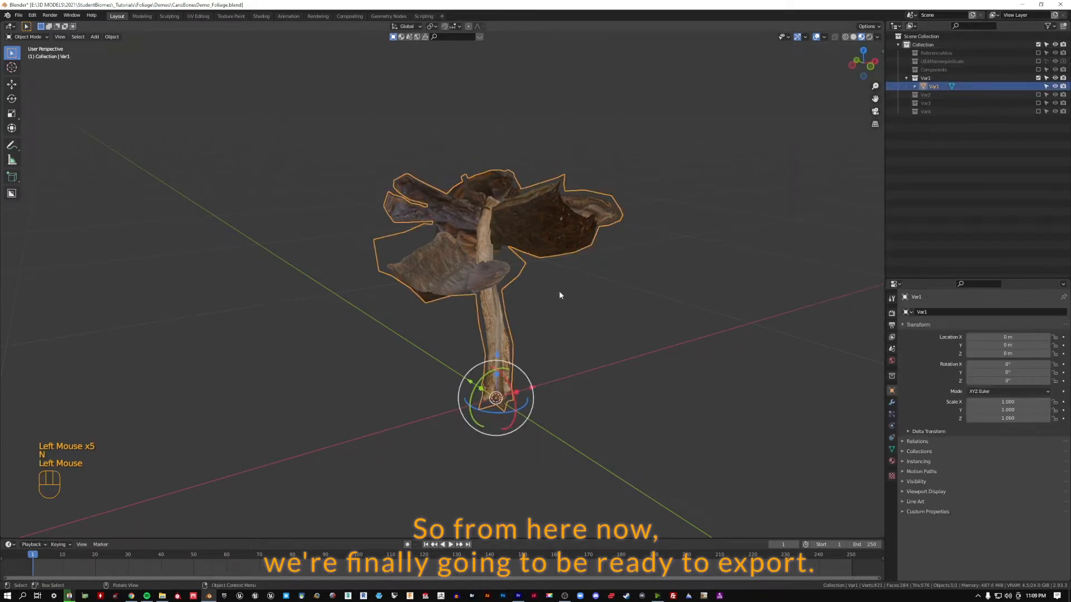
left_click(19, 15)
mouse_move(28, 137)
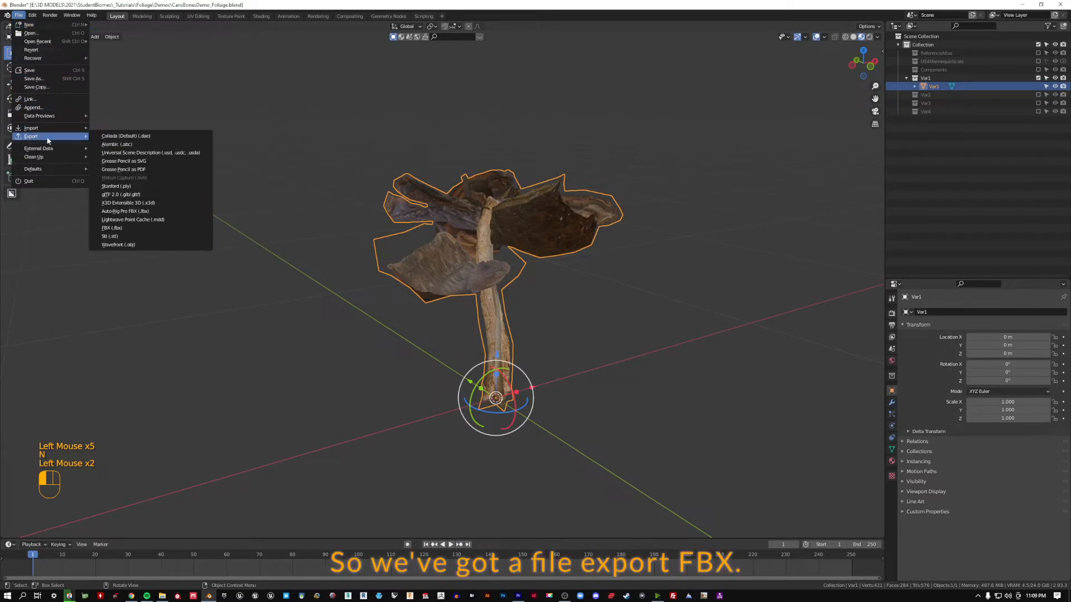
left_click(145, 225)
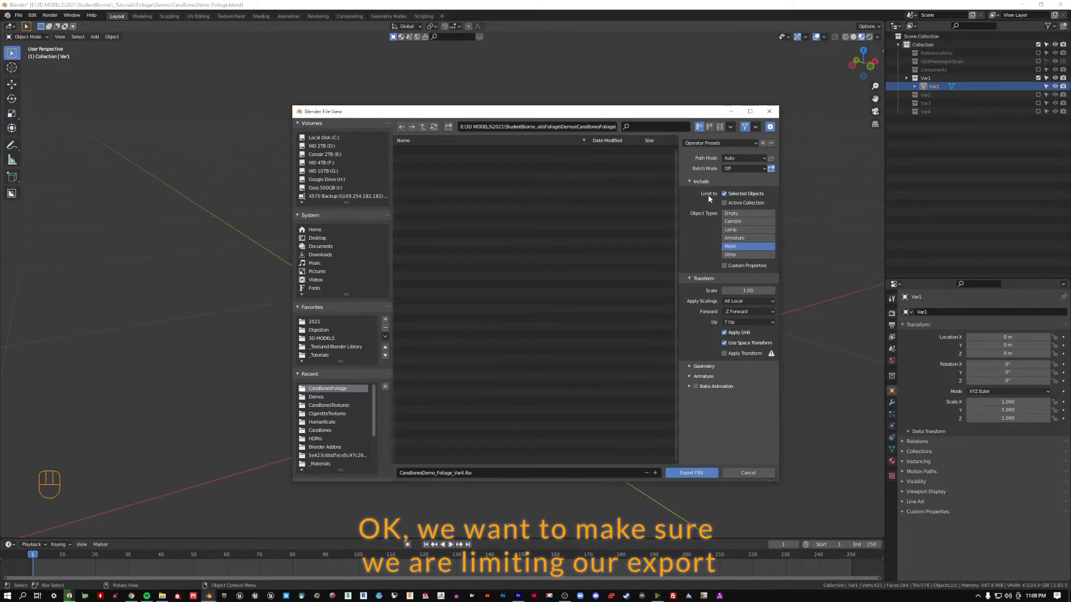
left_click_drag(678, 117, 610, 93)
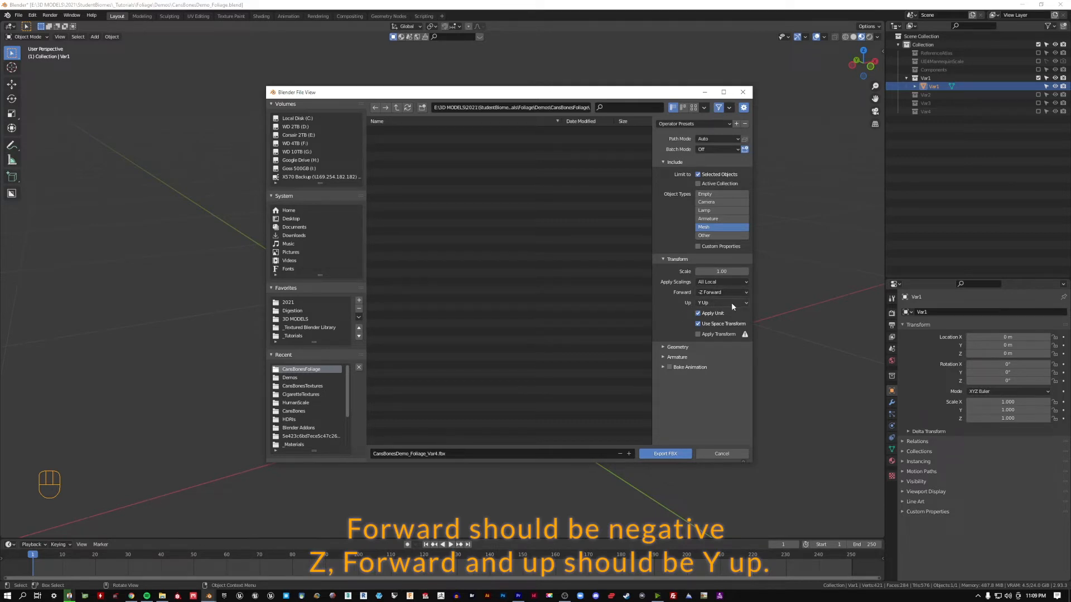
Step: Set the export's geometry smoothing to Face and name the file CansBonesDemo_Foliage_Var1.fbx
left_click(671, 348)
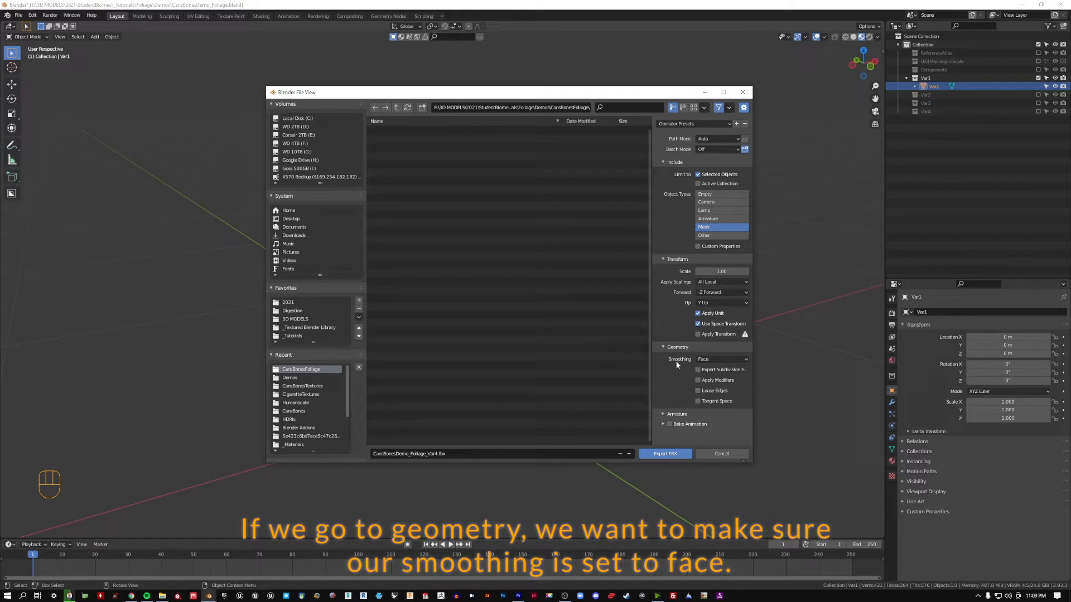
left_click(699, 361)
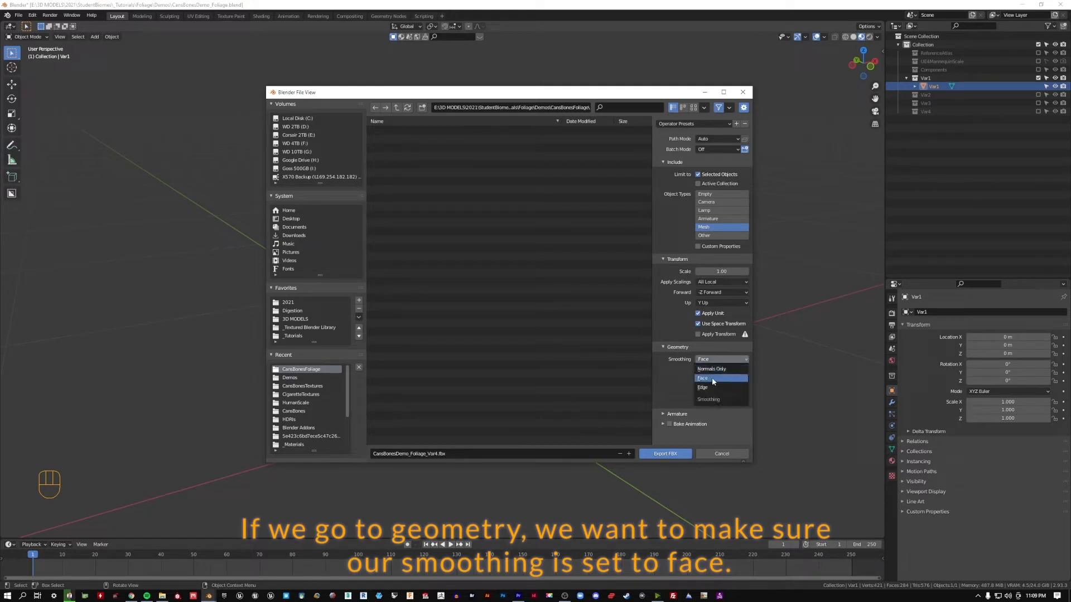
left_click(712, 377)
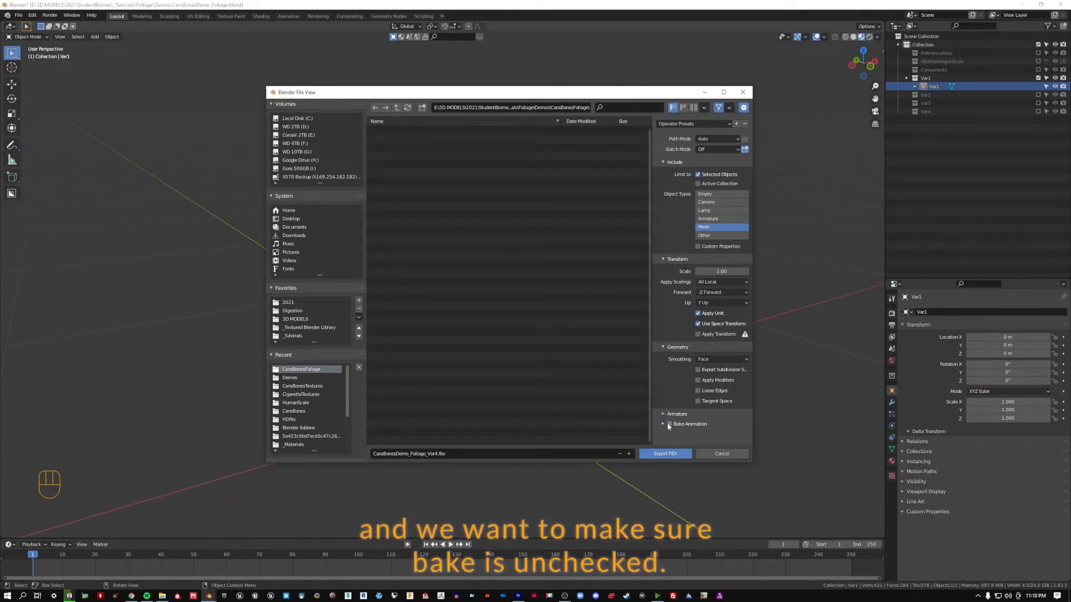
left_click(434, 454)
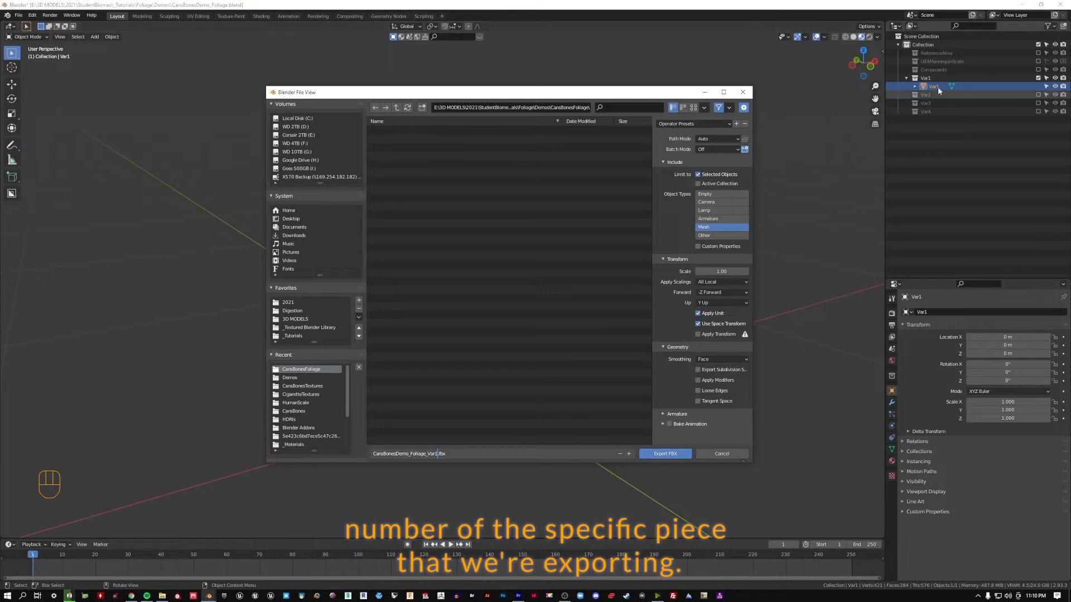
Step: Save the FBX export settings as an operator preset named FoliageOutPutNov2021, export Var1 with them and clear the selection
left_click_drag(548, 96, 561, 132)
left_click(496, 400)
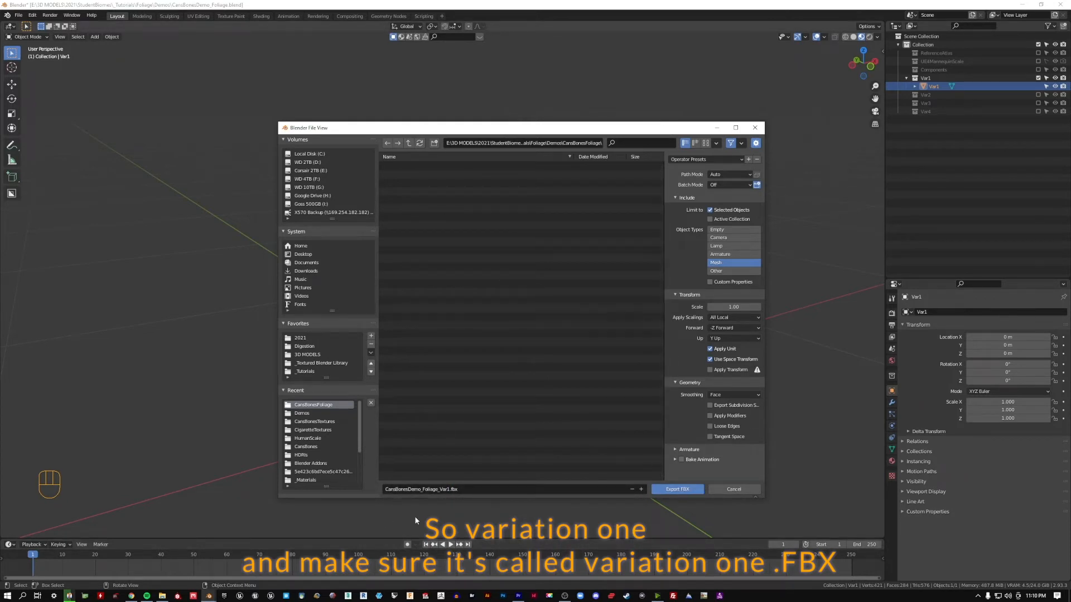
left_click(420, 489)
left_click(483, 414)
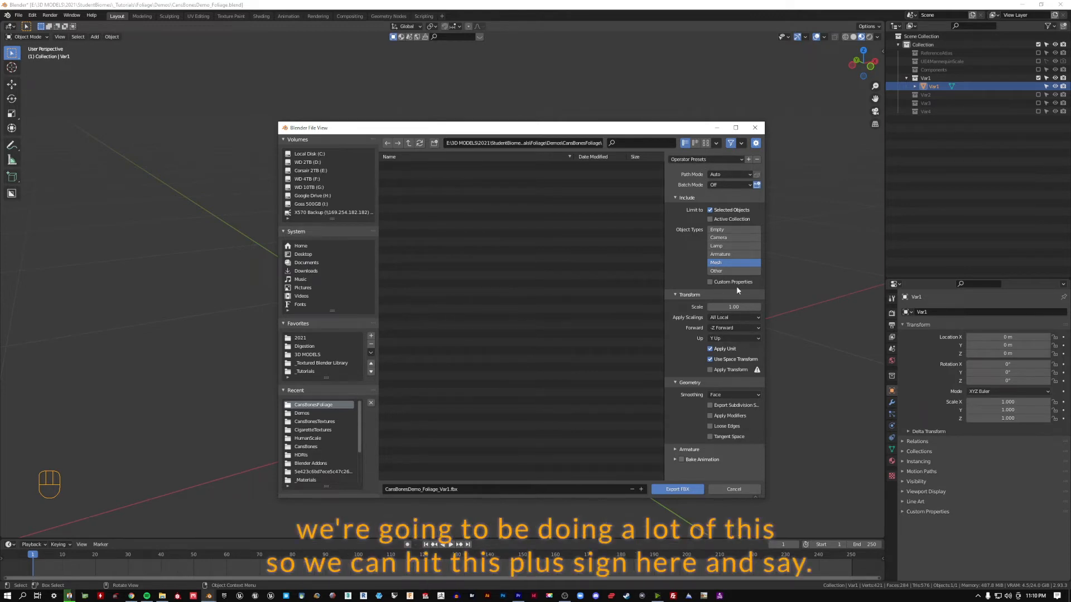
left_click(749, 159)
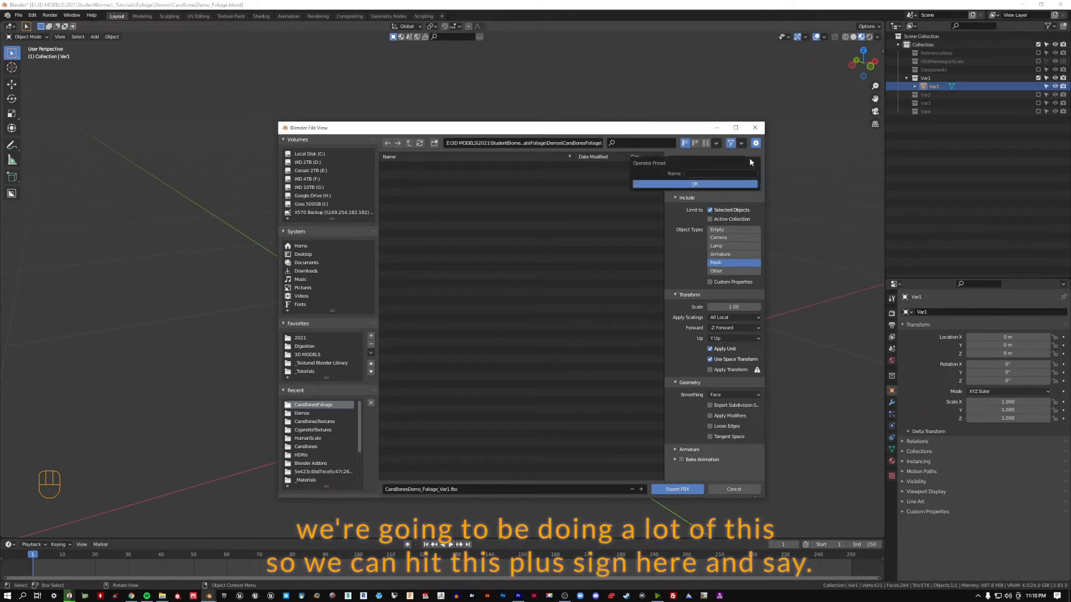
left_click(738, 173)
type("FoliageOutPutNov2021")
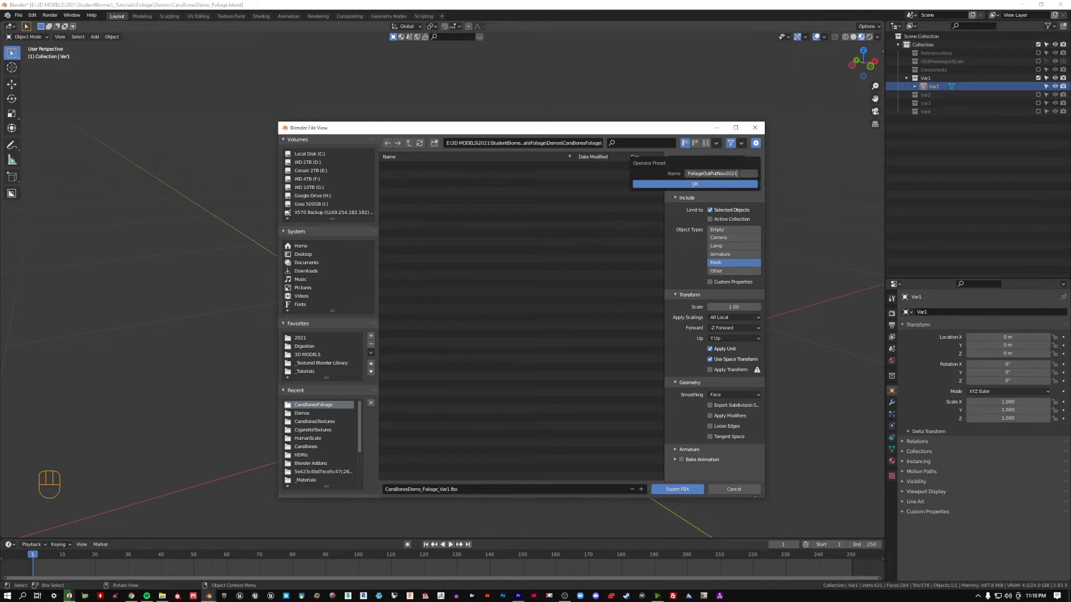
left_click(727, 183)
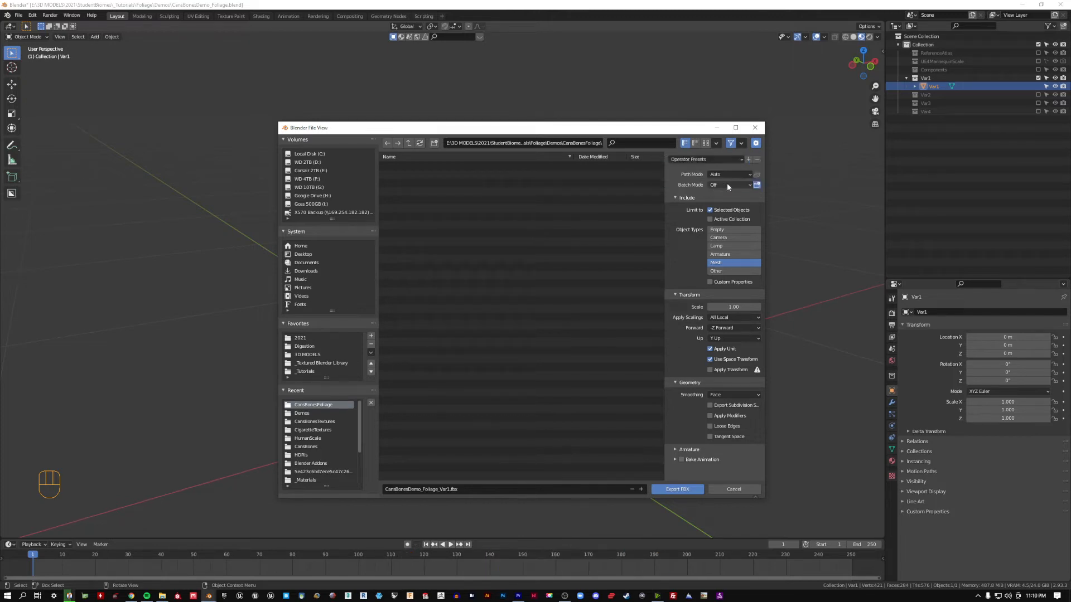
left_click(694, 490)
left_click(700, 239)
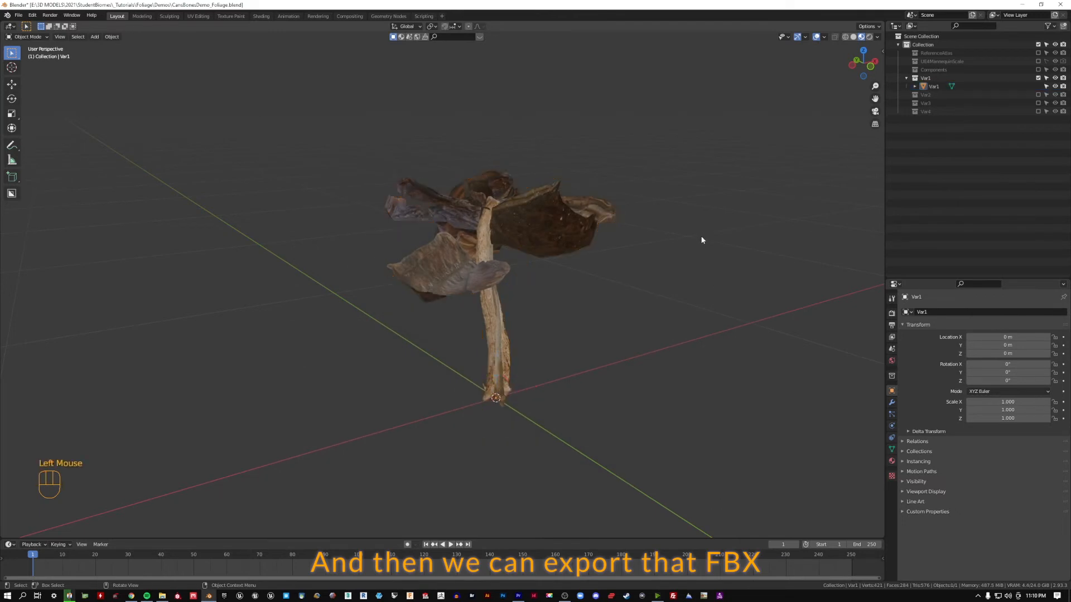
Step: Exclude the Var1 collection from the view layer, include the Var2 collection and select the Var2 mesh
left_click(1038, 78)
left_click(1038, 86)
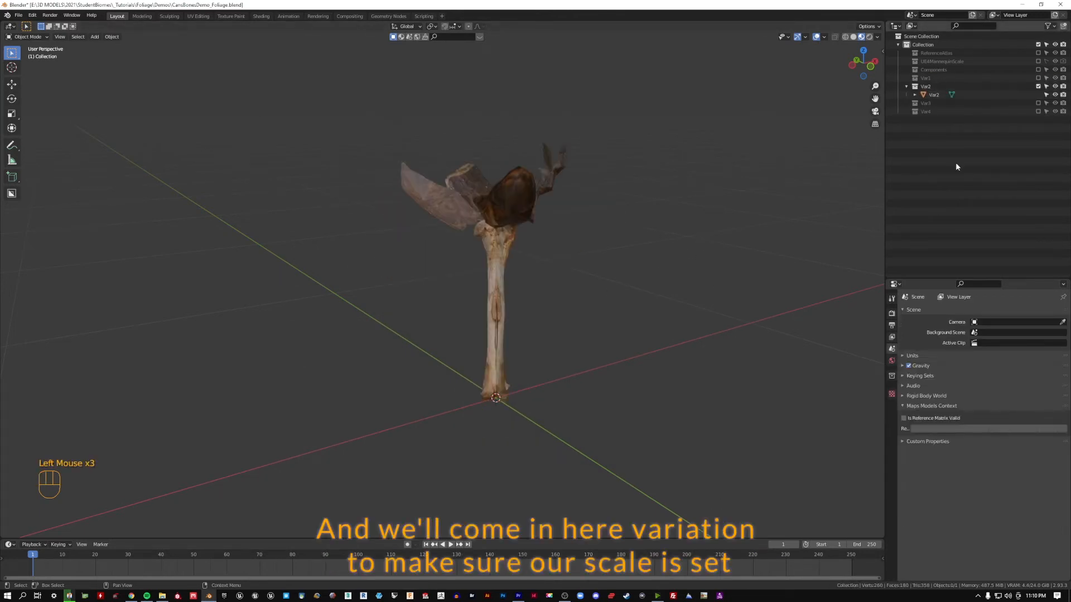
left_click(471, 232)
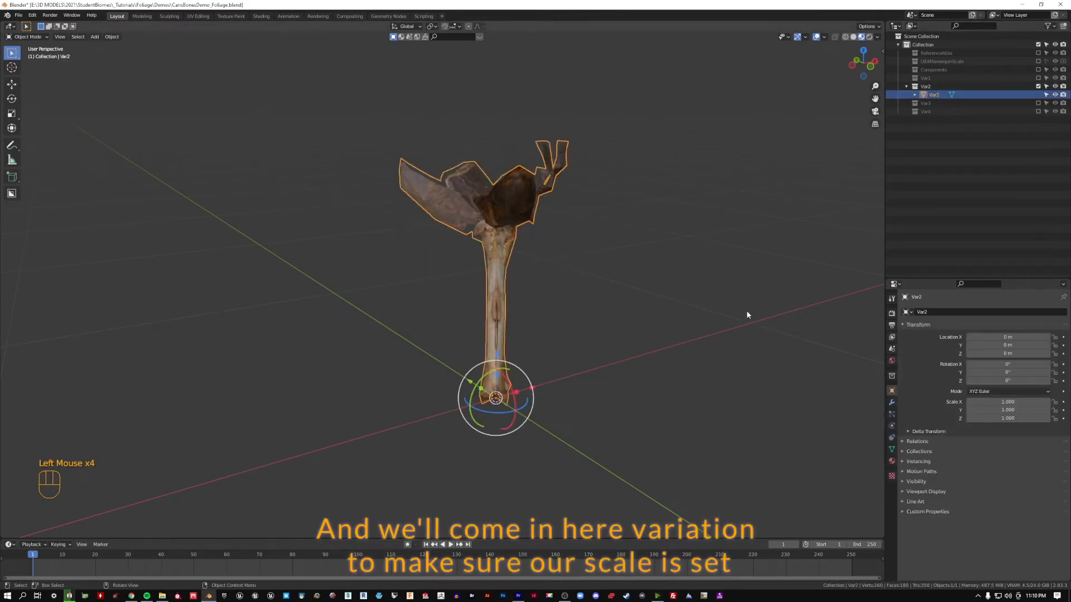
Step: Export the Var2 mesh as CansBonesDemo_Foliage_Var2.fbx using the FoliageOutPutNov2021 preset
left_click(19, 15)
mouse_move(34, 136)
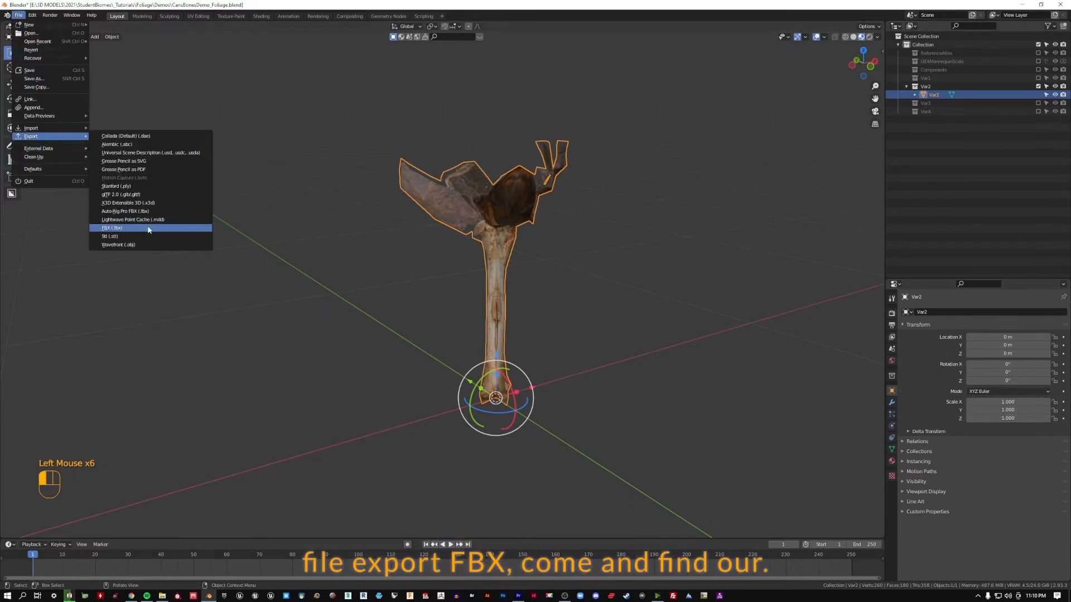
left_click(111, 221)
left_click(724, 145)
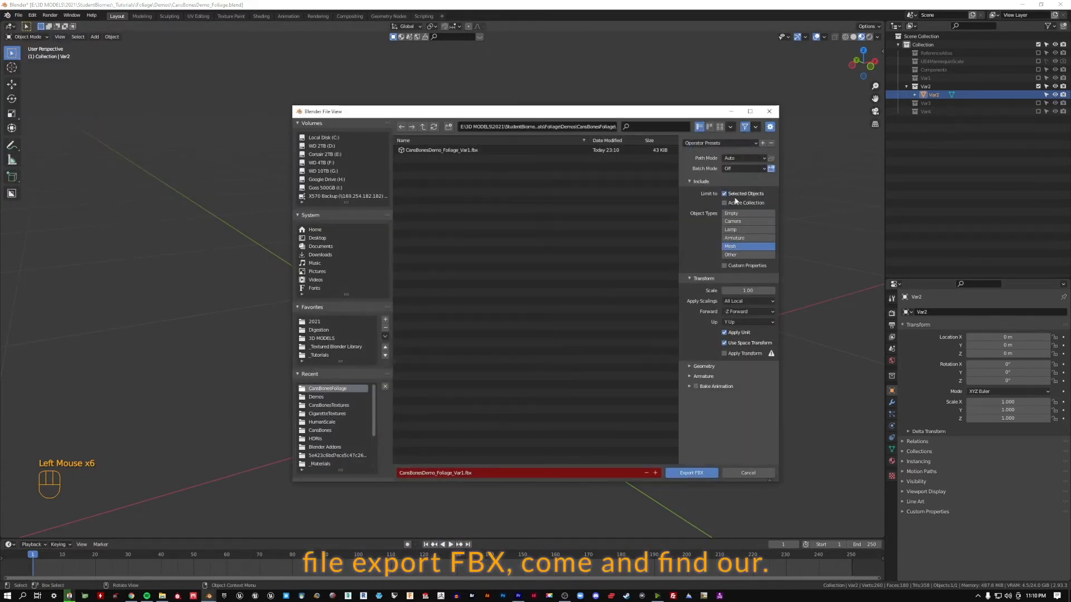
left_click(464, 473)
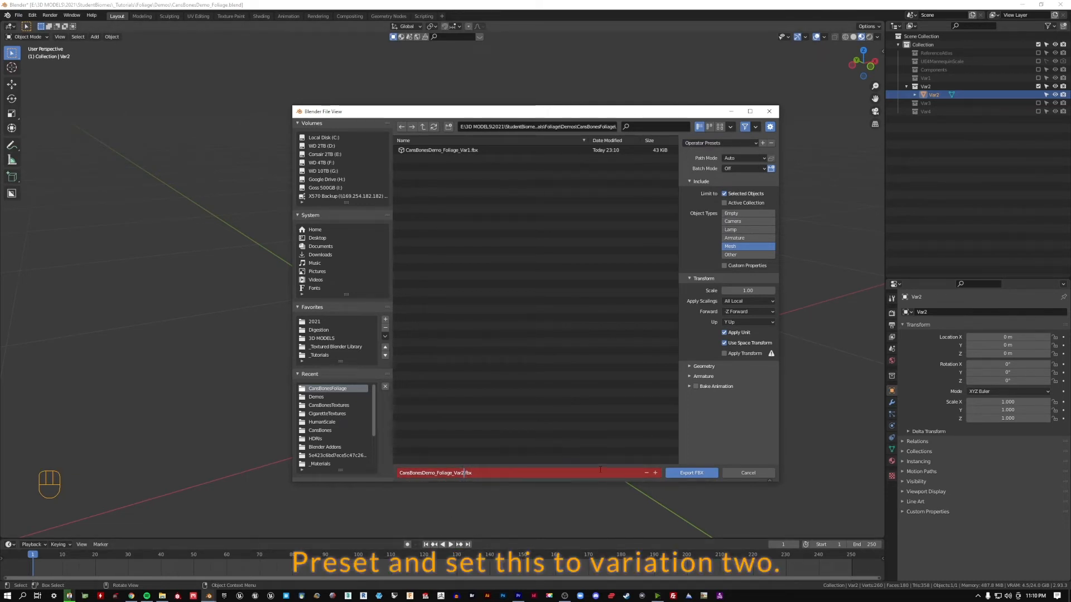
type("2")
key("Return")
left_click(691, 473)
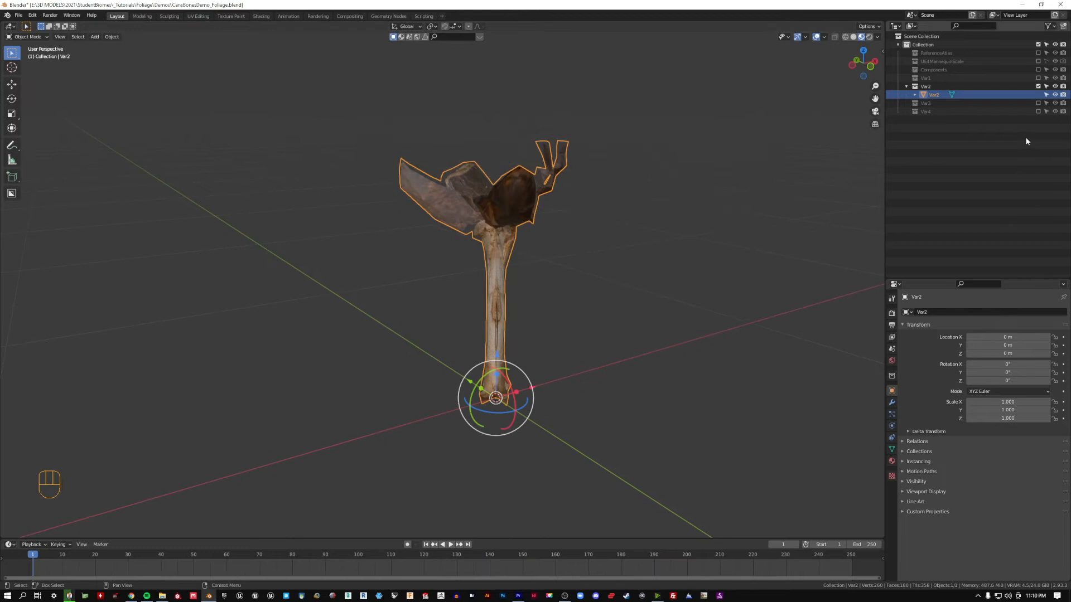
Step: Exclude the Var2 collection from the view layer, include the Var3 collection and select the Var3 mesh
left_click(1038, 86)
left_click(1038, 95)
left_click(933, 103)
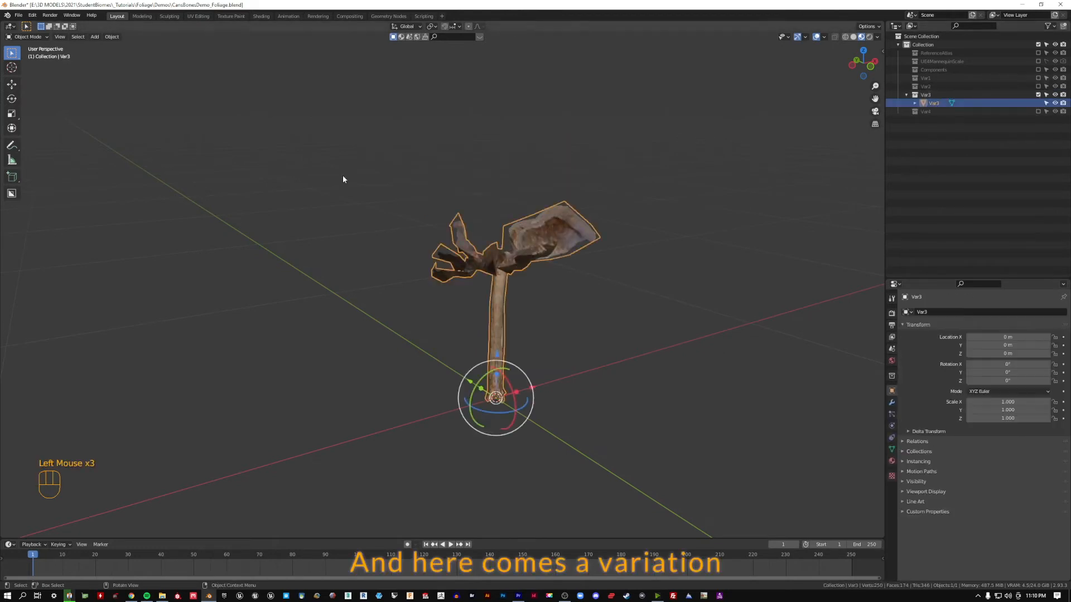
Step: Export the Var3 mesh as CansBonesDemo_Foliage_Var3.fbx using the FoliageOutPutNov2021 preset
left_click(18, 15)
mouse_move(62, 136)
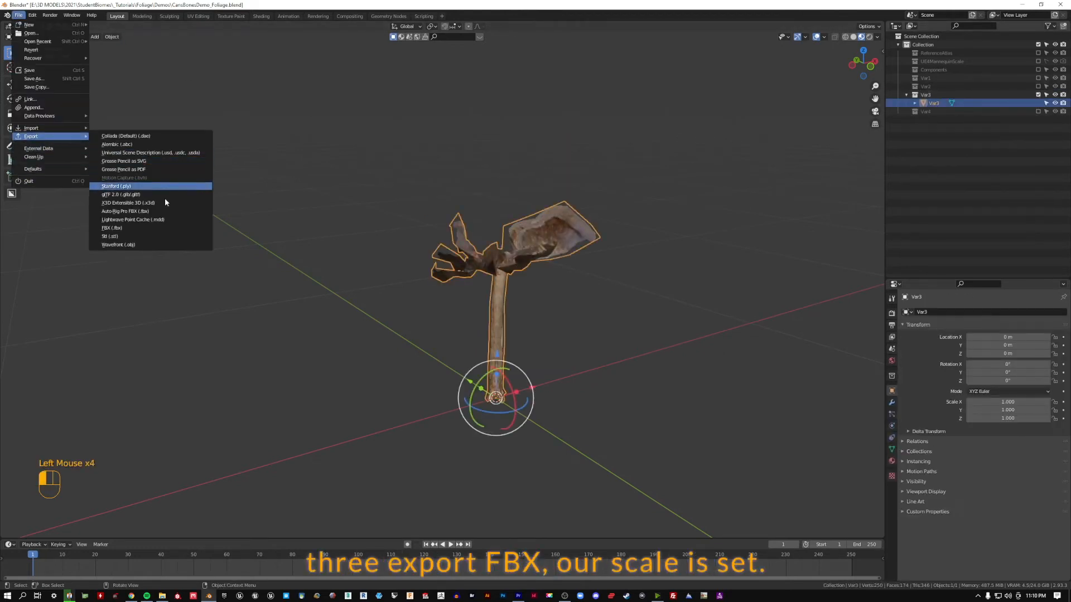
left_click(154, 229)
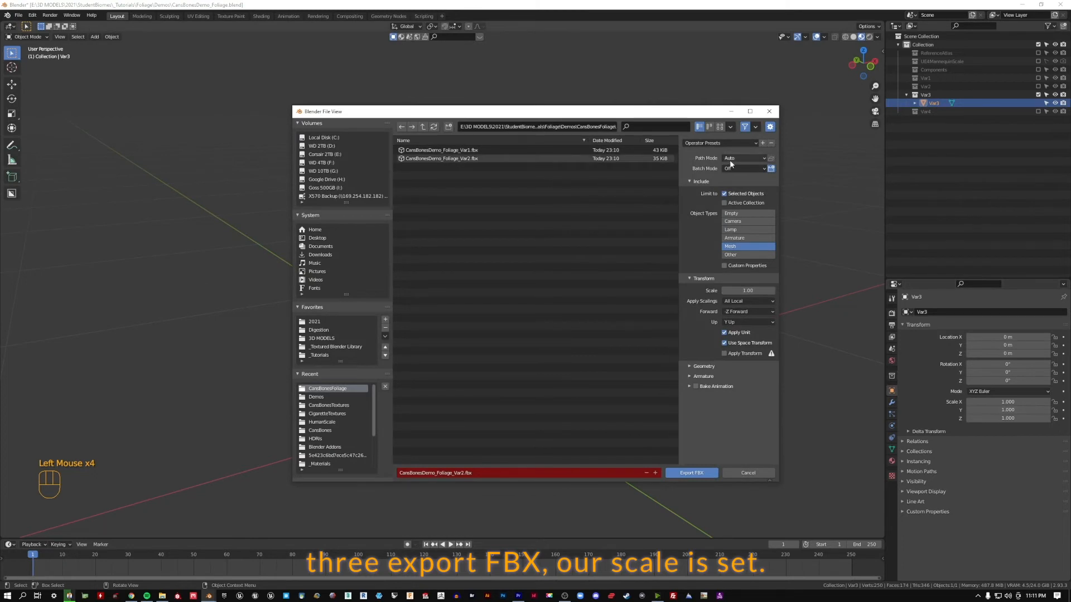
left_click(720, 143)
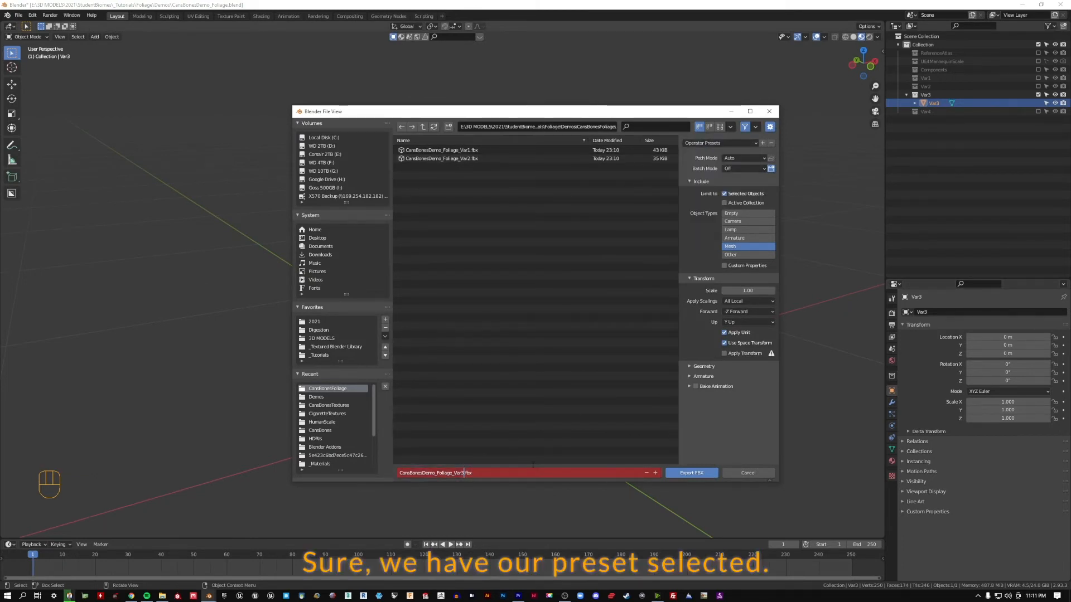
left_click(691, 473)
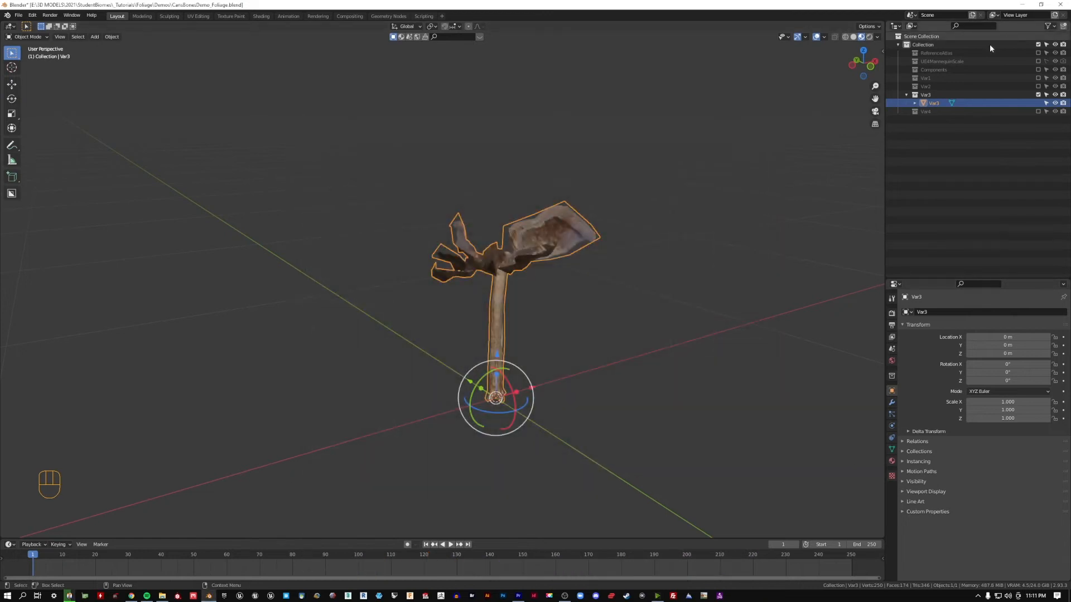
Step: Include the Var4 collection in the view layer, exclude the Var3 collection and select the Var4 mesh
left_click(1039, 112)
left_click(1039, 95)
left_click(933, 111)
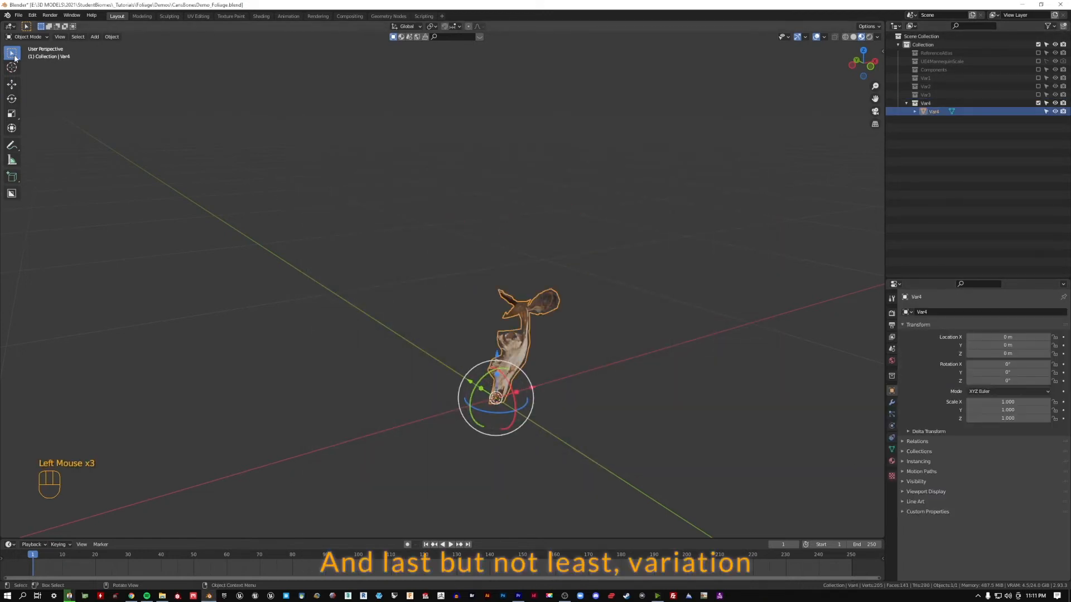
Step: Export the Var4 mesh as CansBonesDemo_Foliage_Var4.fbx using the FoliageOutPutNov2021 preset, and clear the selection
left_click(18, 15)
mouse_move(71, 139)
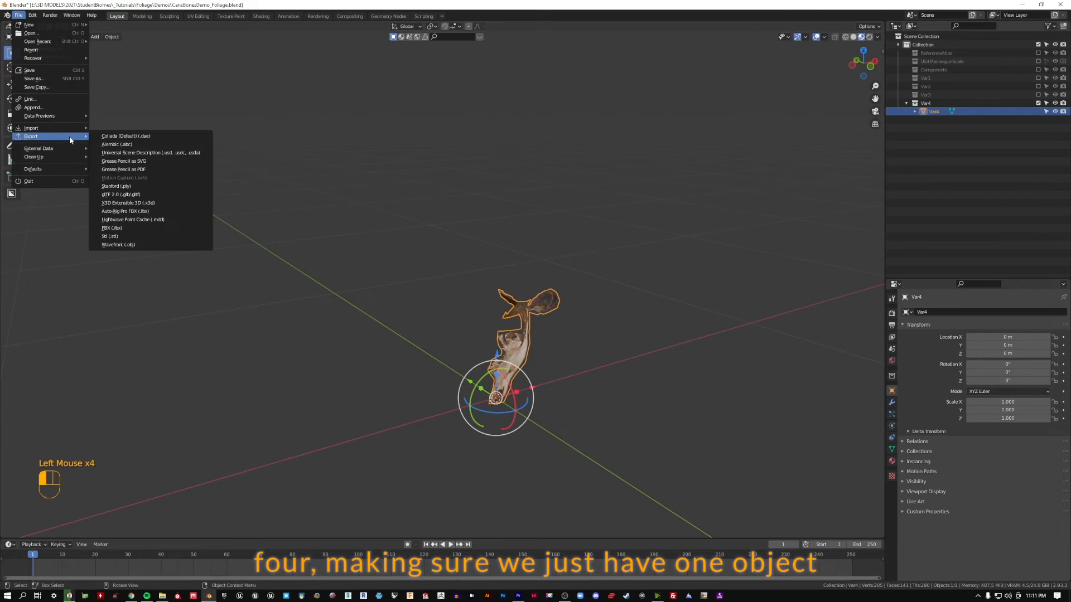
left_click(170, 229)
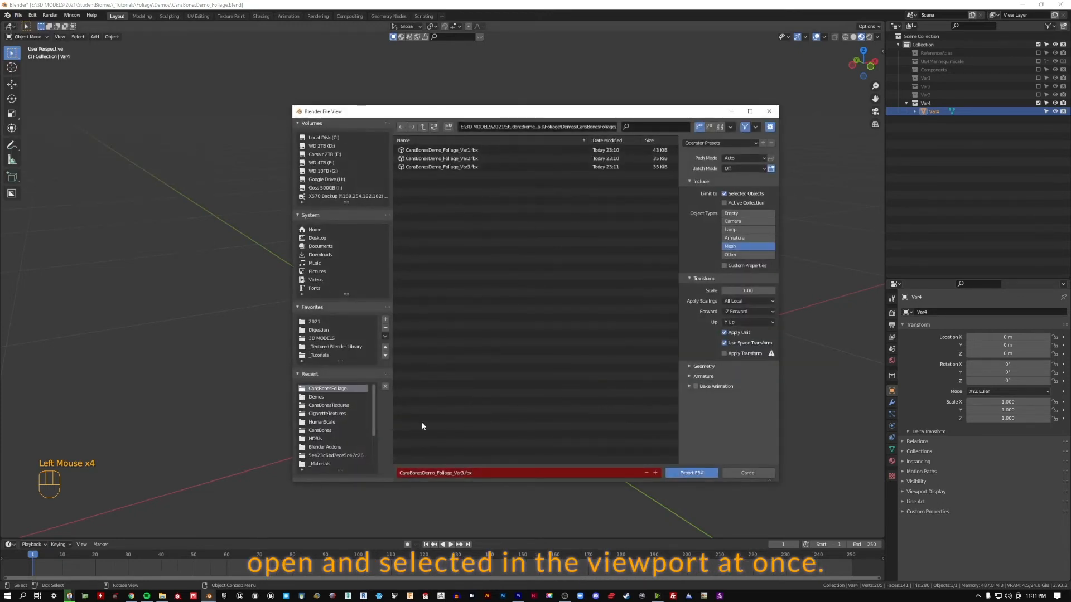
left_click(460, 475)
left_click(463, 474)
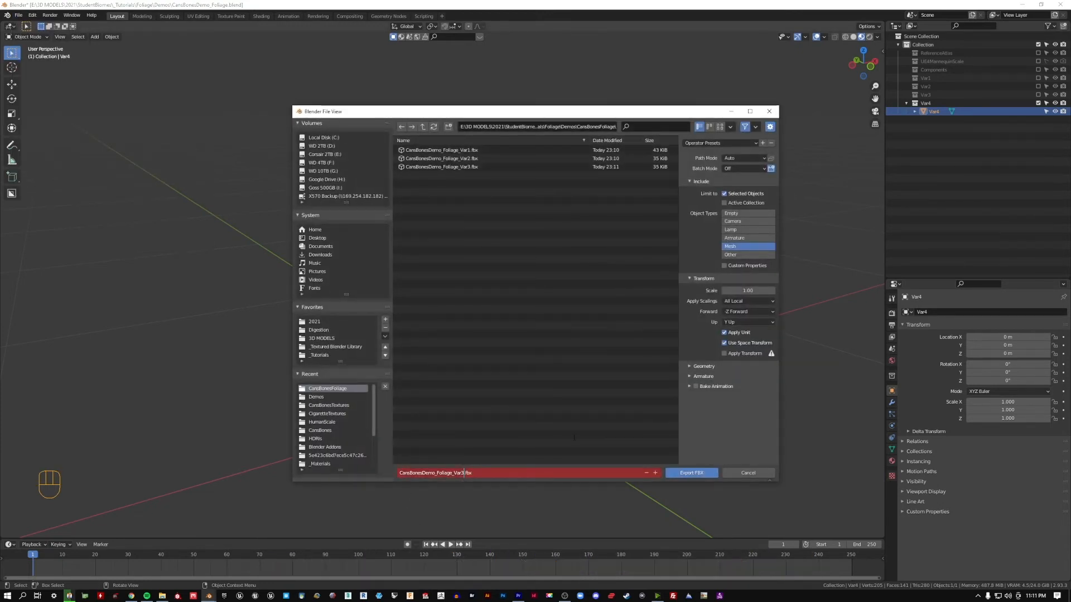
key("BackSpace")
type("4")
key("Return")
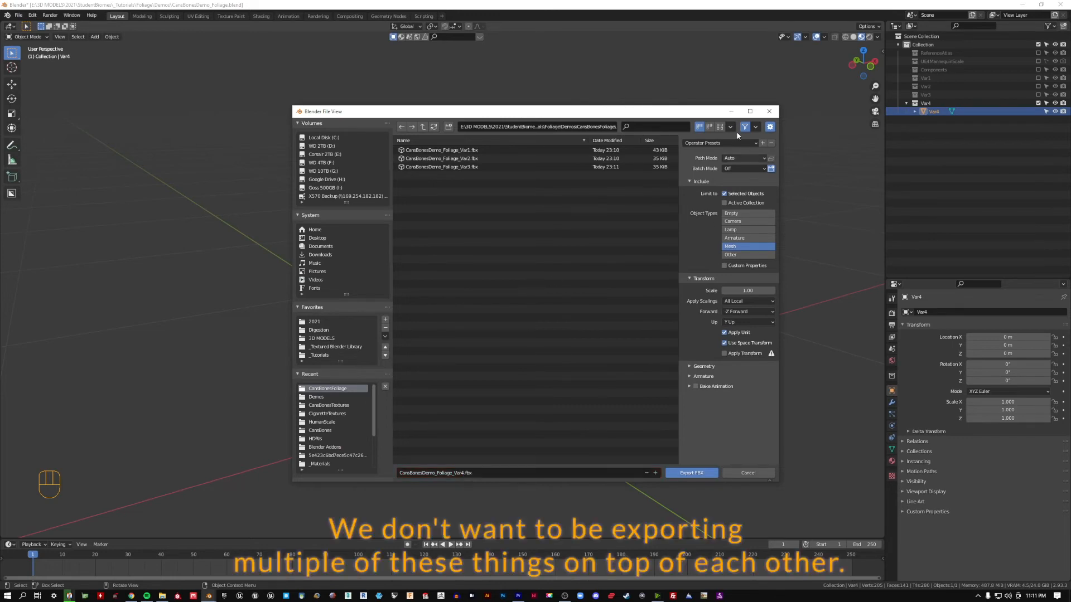
left_click(717, 143)
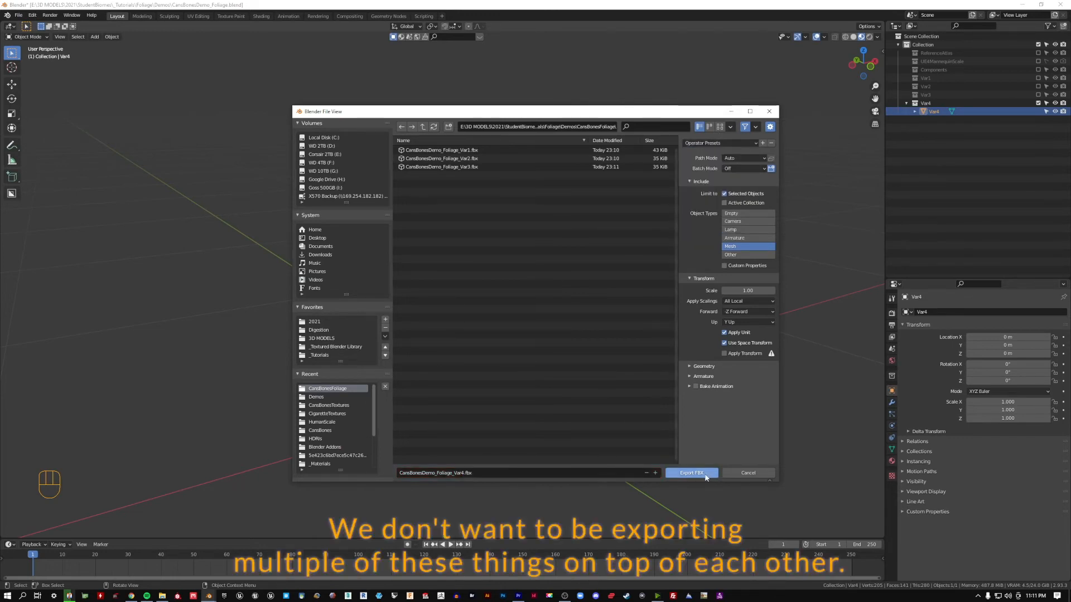
left_click(705, 474)
left_click(532, 281)
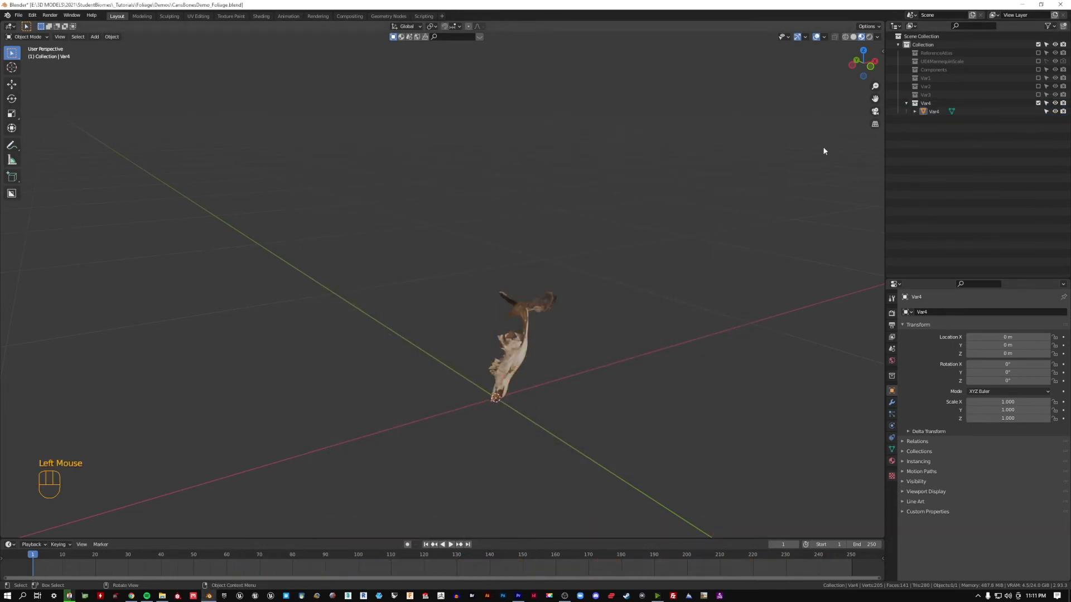
Step: Switch to File Explorer and look over the exported Var1 to Var4 files in the CansBonesFoliage folder
middle_click_drag(491, 251, 533, 270)
scroll(379, 340, "up", 2)
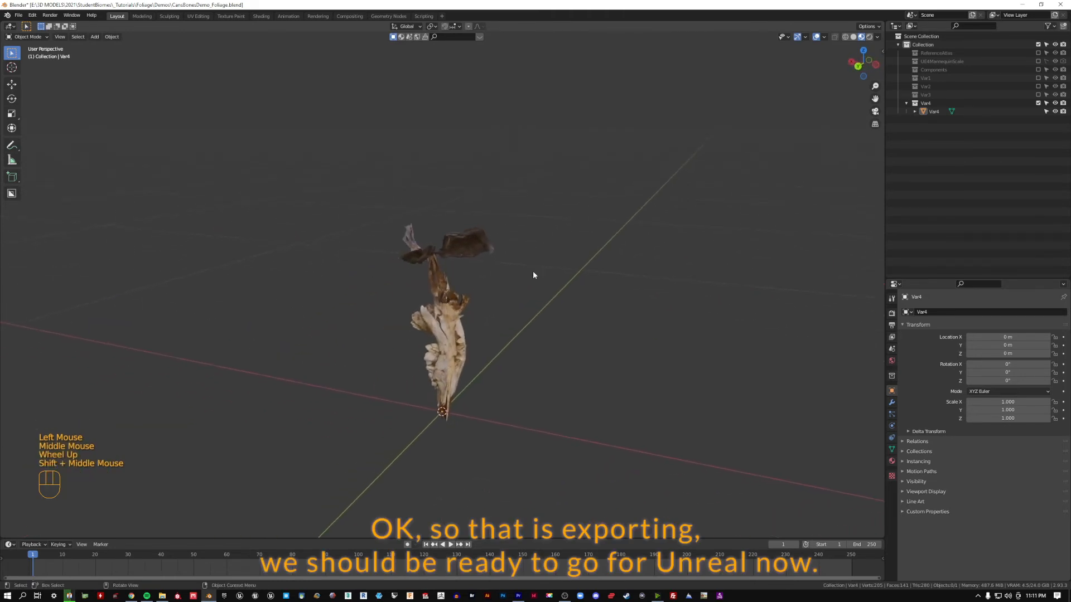
scroll(533, 275, "up", 2)
left_click(162, 595)
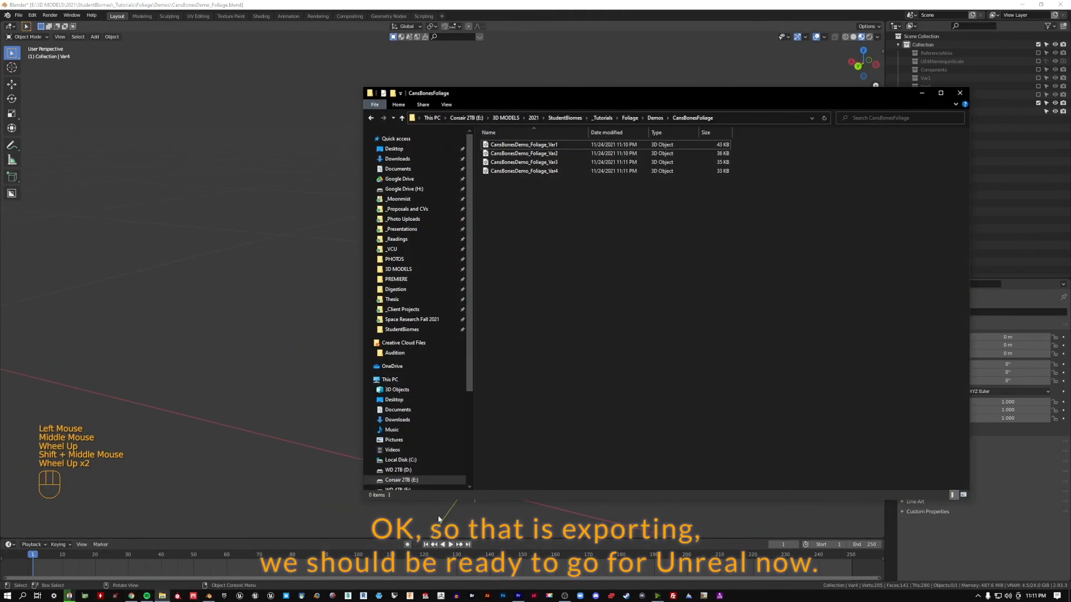
left_click_drag(578, 90, 543, 93)
left_click_drag(534, 241, 451, 138)
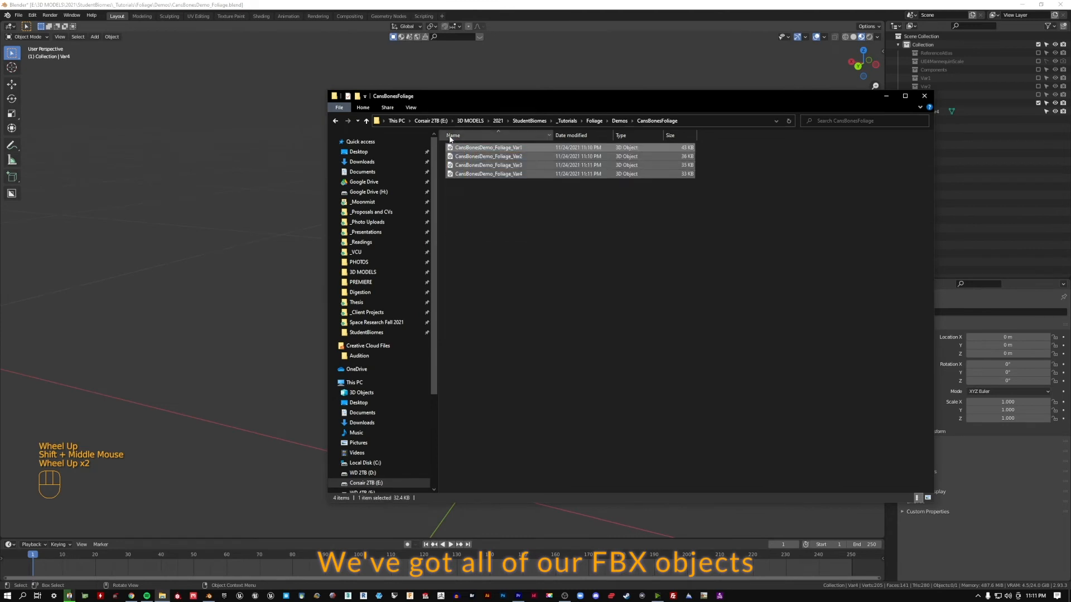
left_click(595, 279)
key("ctrl+a")
left_click(507, 230)
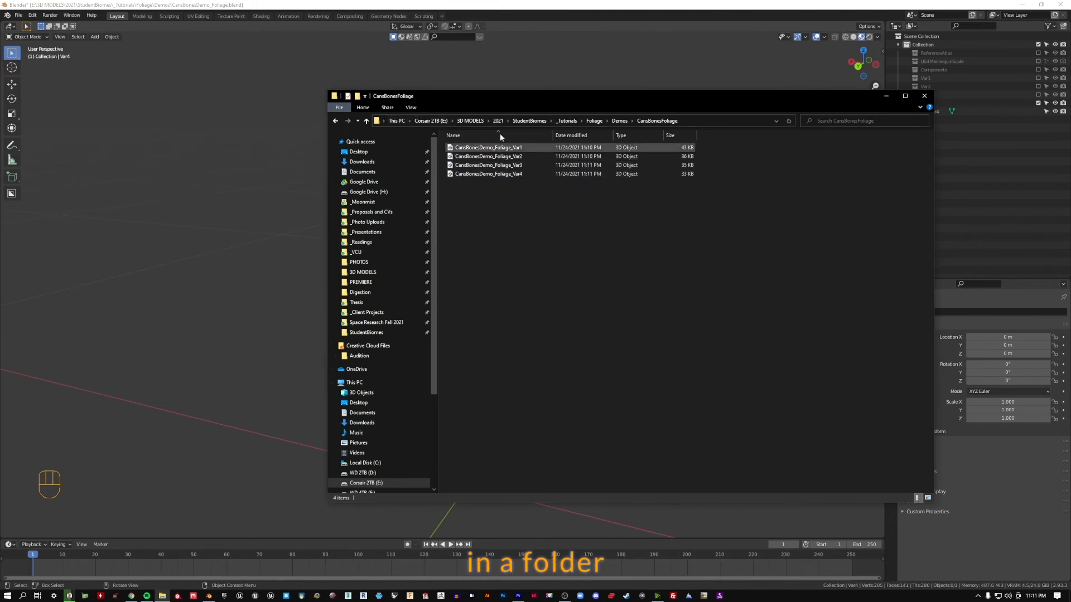
Step: Open a second File Explorer window and browse to the atlases folder inside _Tutorials\_Textures
key("ctrl+n")
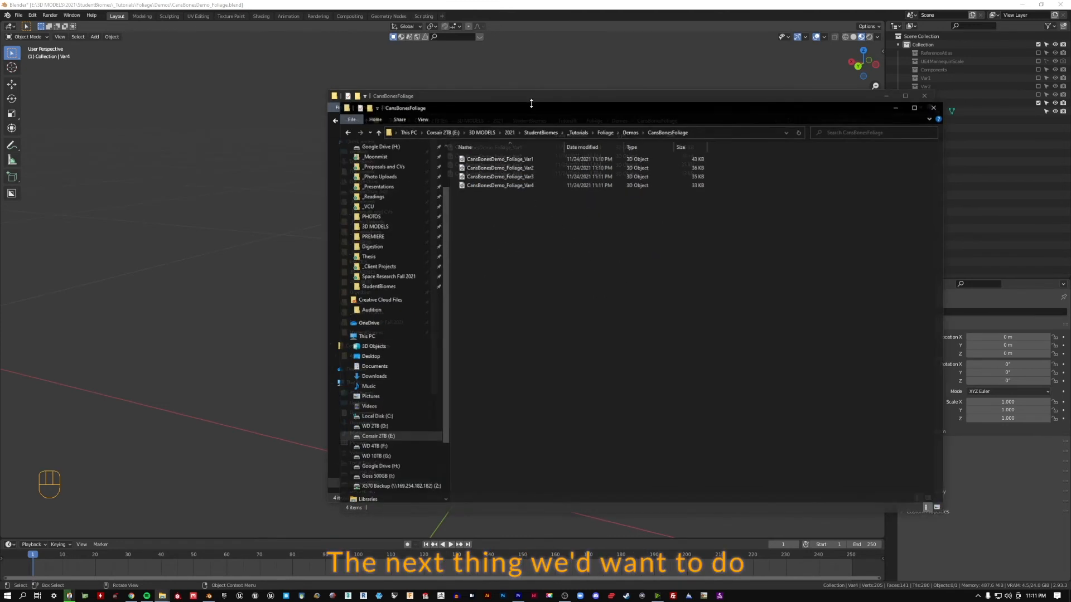
left_click(578, 132)
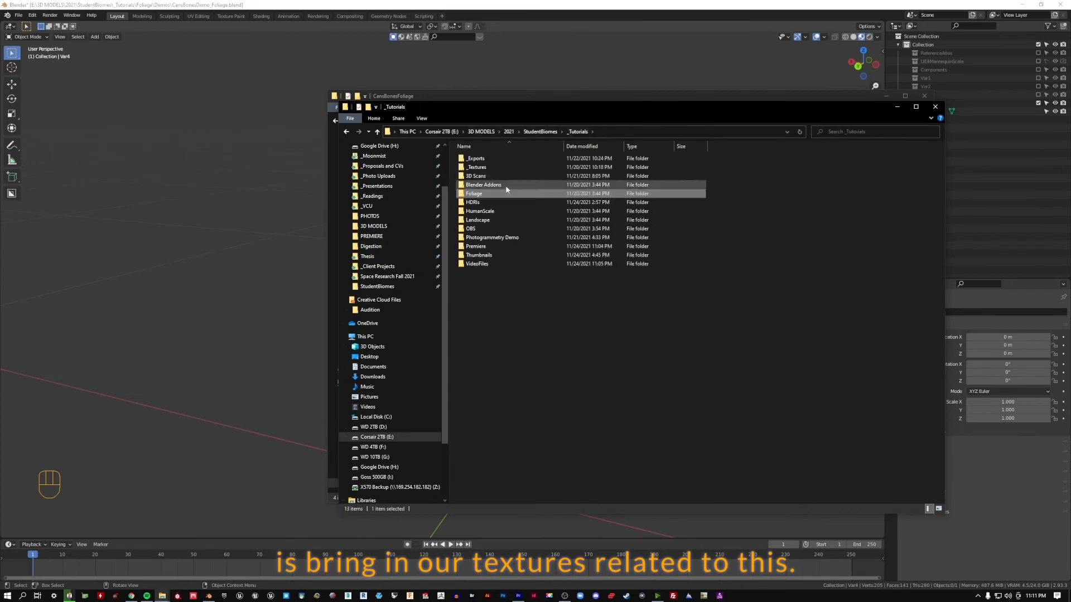
double_click(505, 166)
left_click_drag(576, 108, 425, 183)
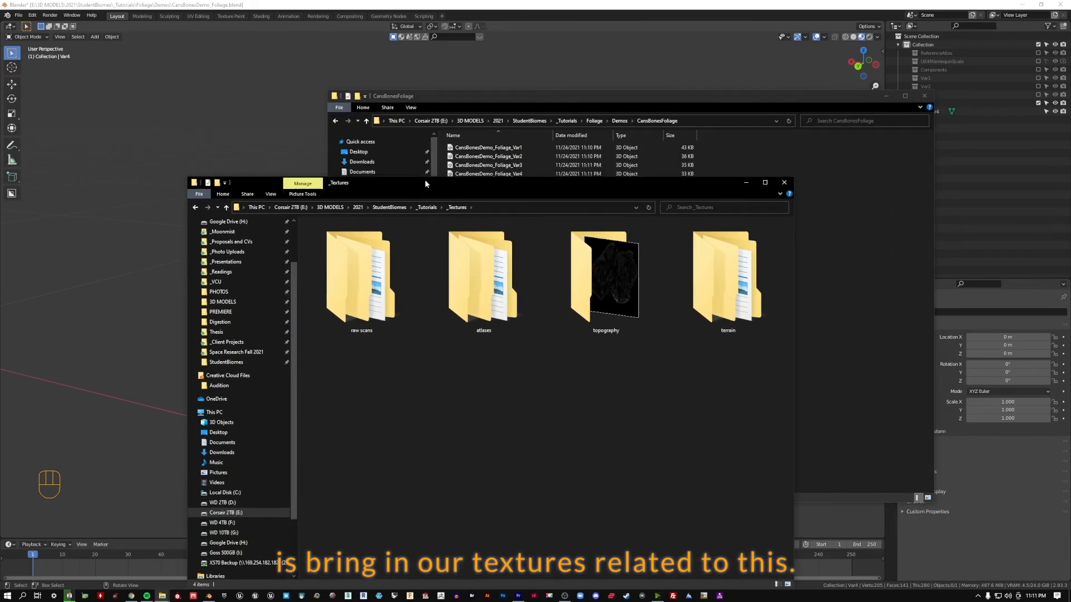
double_click(514, 259)
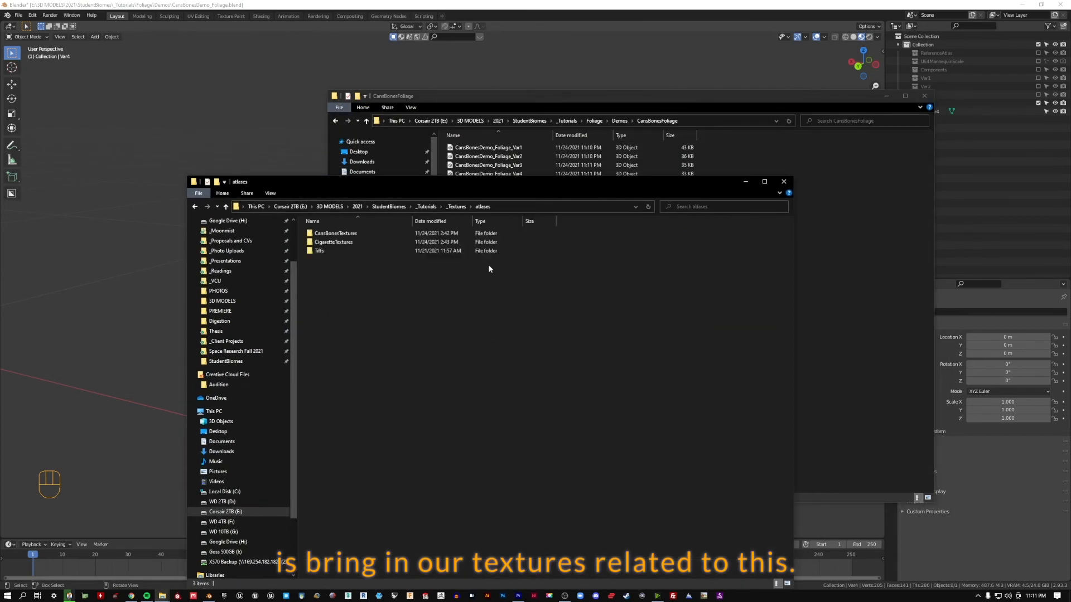
Step: Copy the CansBonesTextures folder from atlases into the CansBonesFoliage folder beside the exported files
double_click(357, 233)
left_click(227, 207)
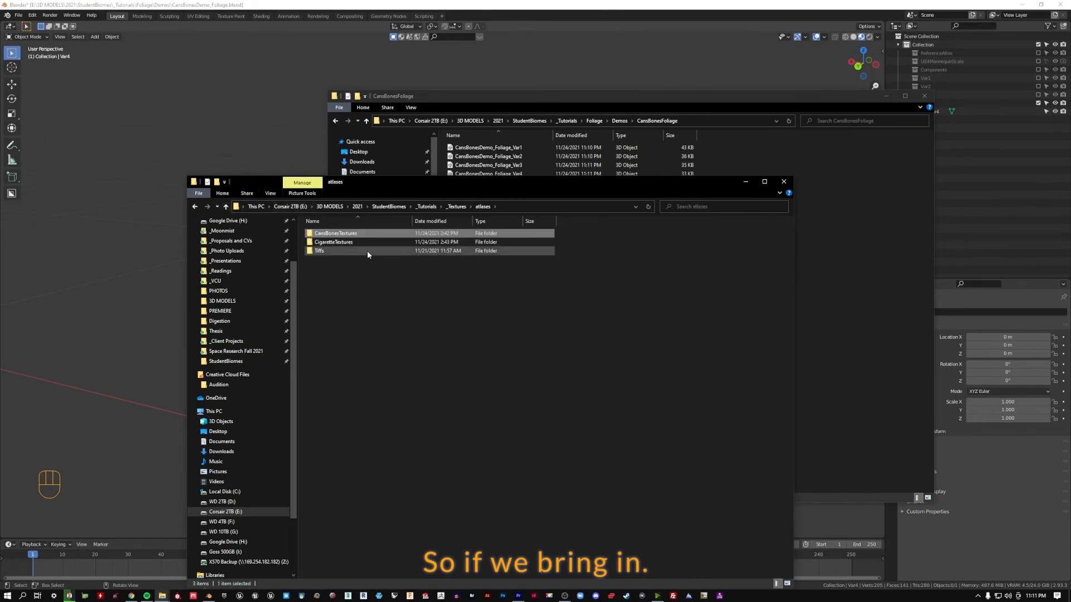
left_click(755, 173)
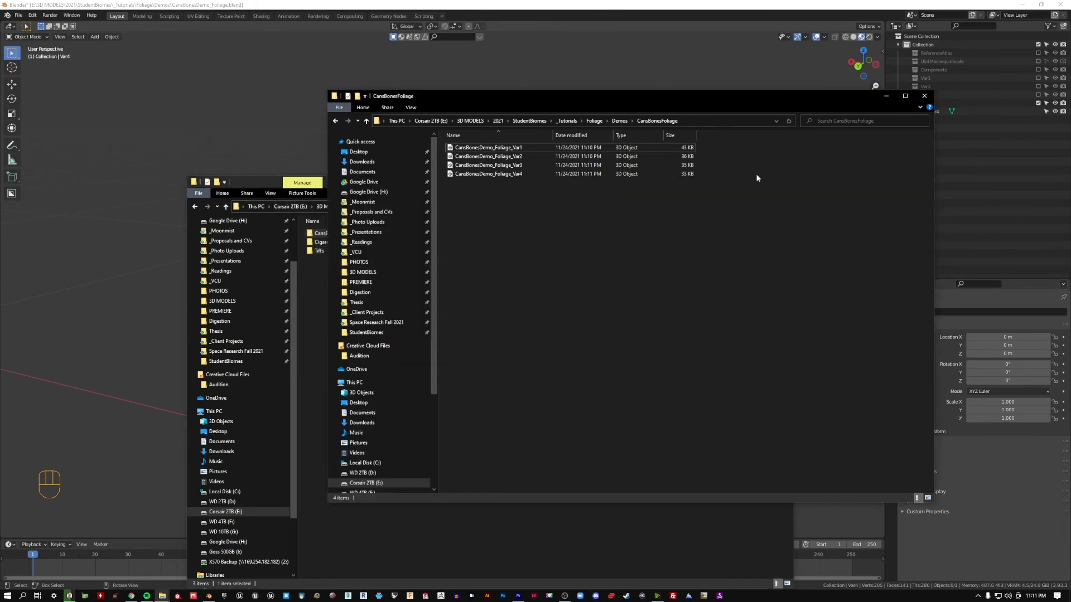
key("ctrl+v")
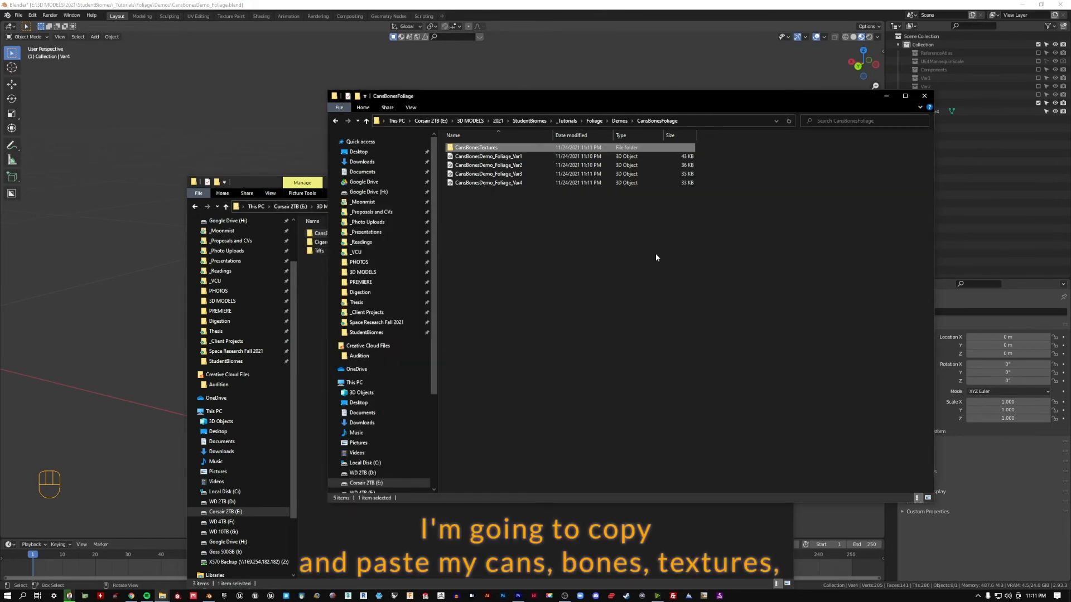
Step: Look through the texture maps in the copied CansBonesTextures folder and the blend files in the parent Demos folder
double_click(477, 148)
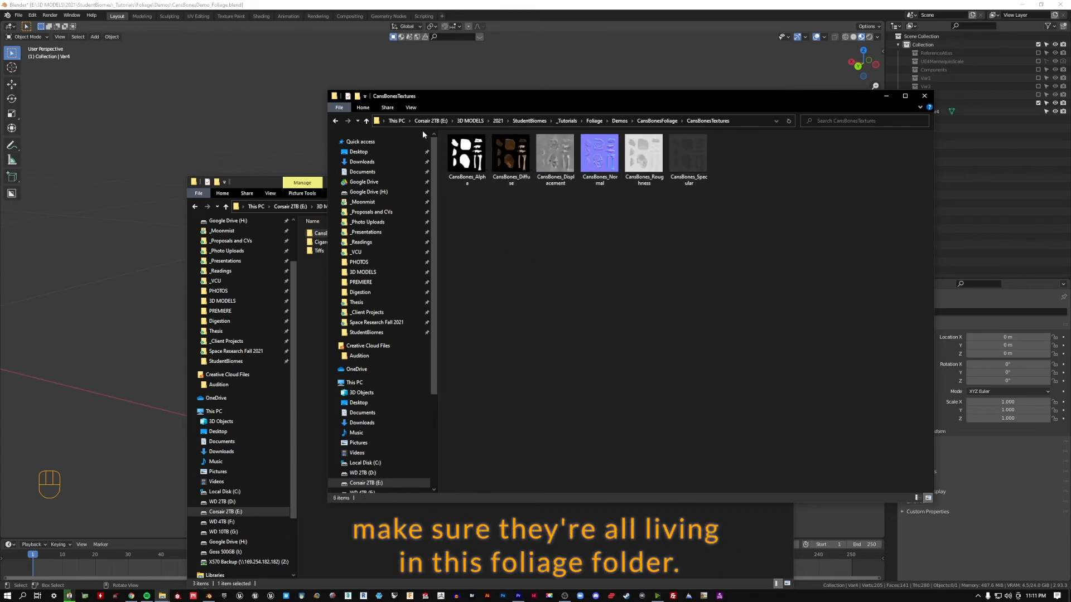
left_click(367, 121)
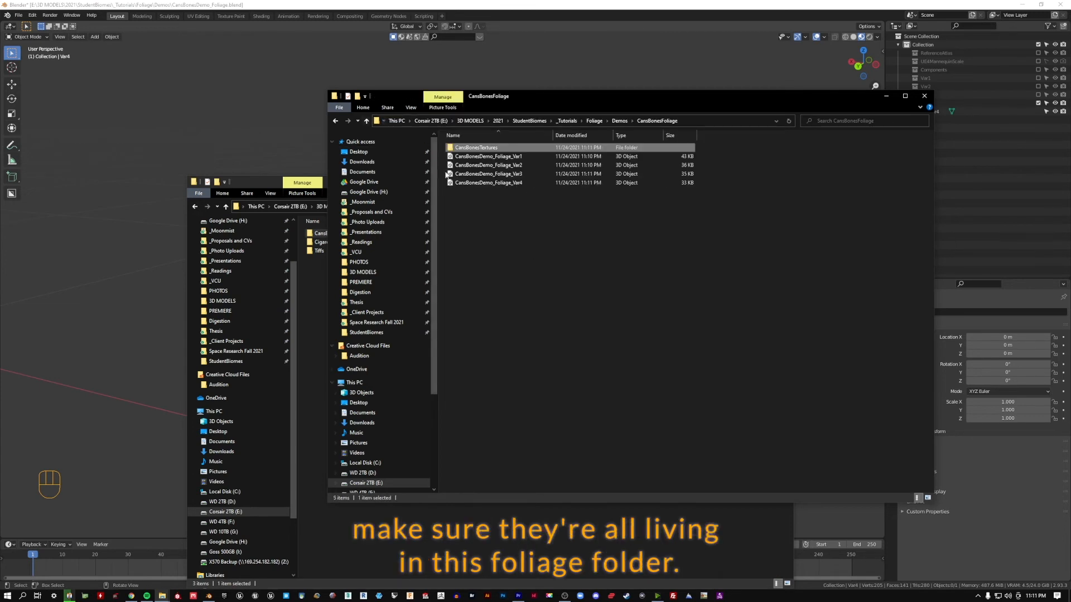
left_click(621, 122)
double_click(493, 148)
left_click_drag(500, 245, 455, 169)
key("BackSpace")
left_click_drag(492, 232, 471, 257)
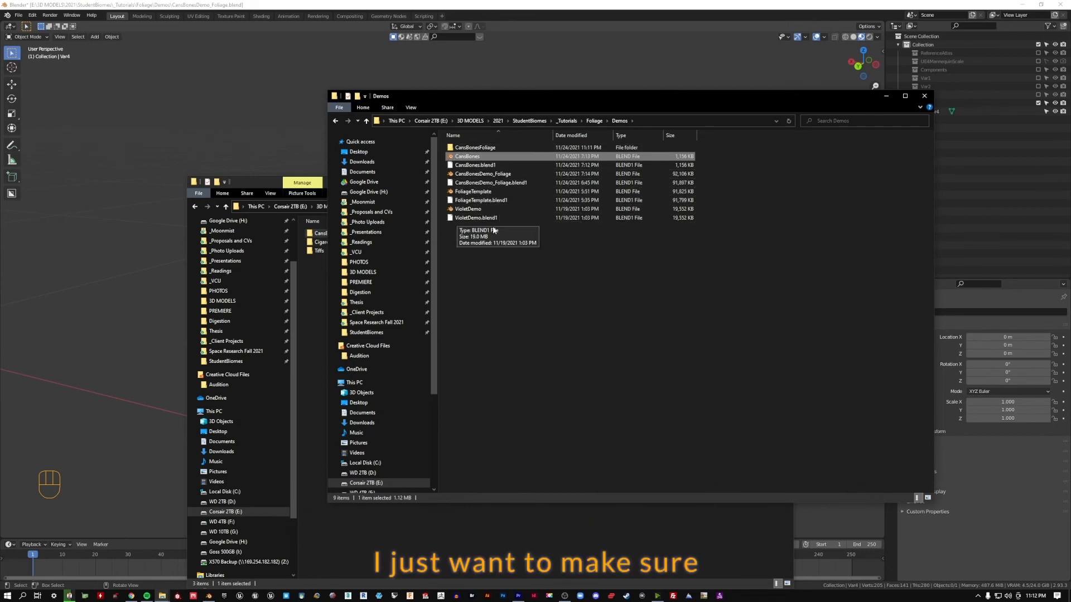
Step: Reopen the CansBonesFoliage folder and its CansBonesTextures subfolder to check that the meshes and textures are stored together
double_click(475, 147)
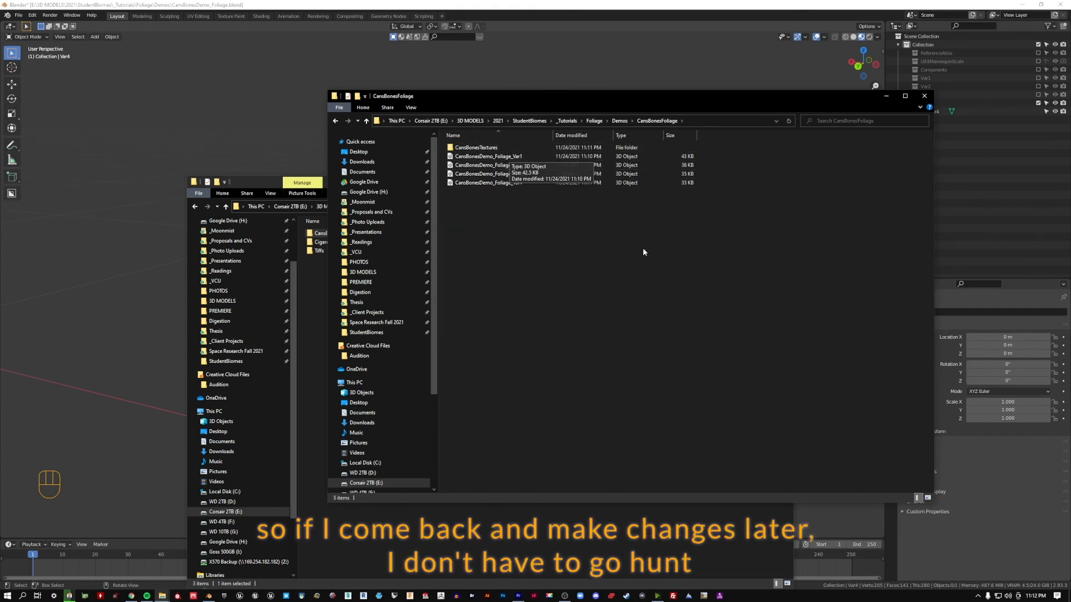
double_click(502, 149)
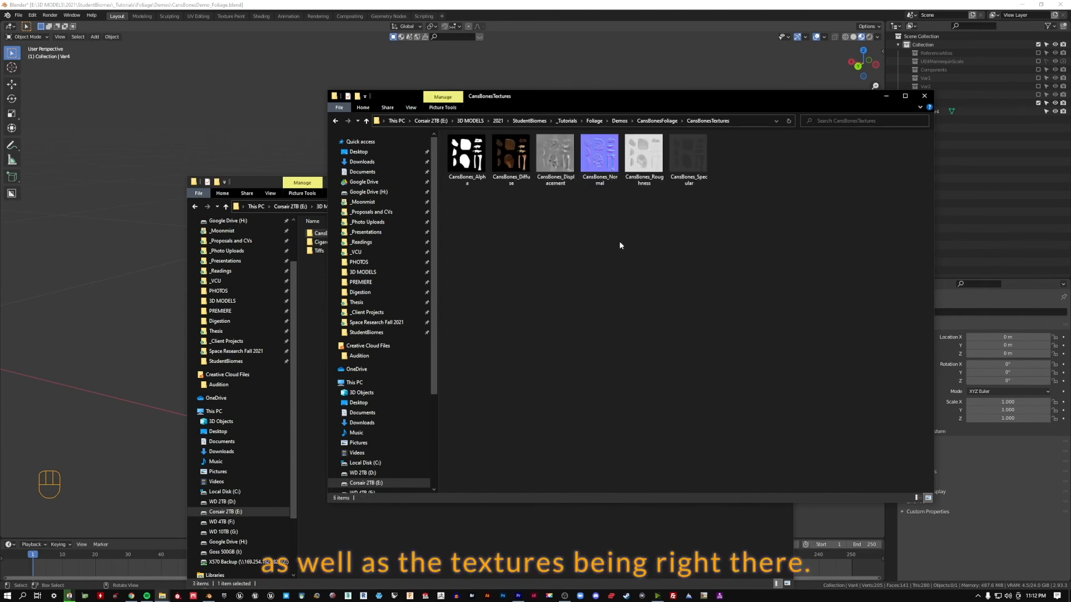
left_click_drag(583, 203, 756, 196)
Step: Close both File Explorer windows and return to Blender to inspect the Var4 foliage mesh
left_click(924, 96)
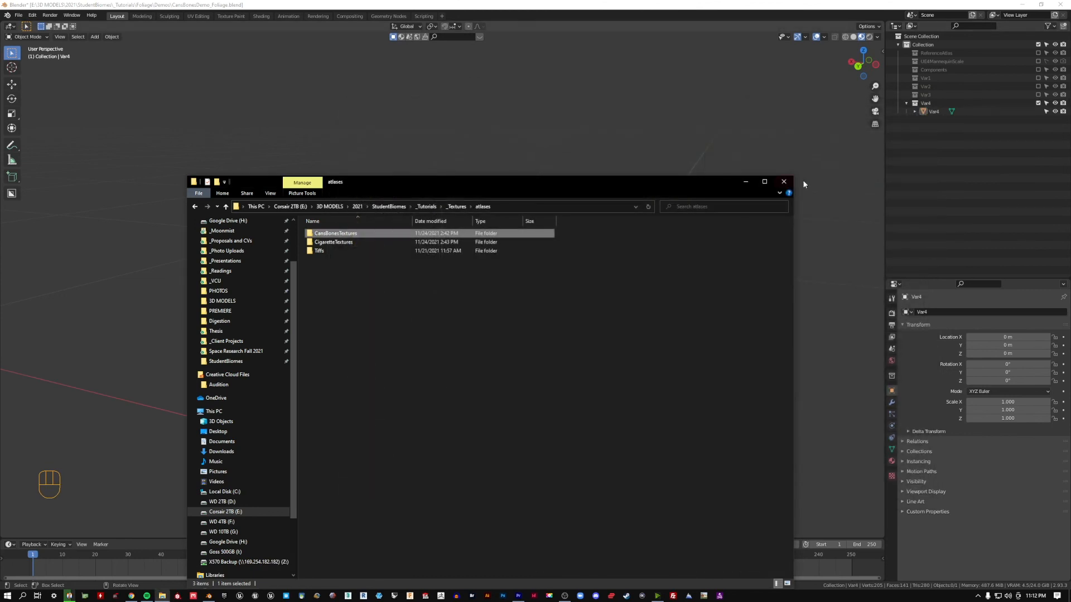
left_click(787, 182)
middle_click_drag(572, 187, 524, 128)
middle_click_drag(525, 129, 515, 114, "shift")
middle_click_drag(402, 145, 275, 281)
scroll(424, 165, "down", 2)
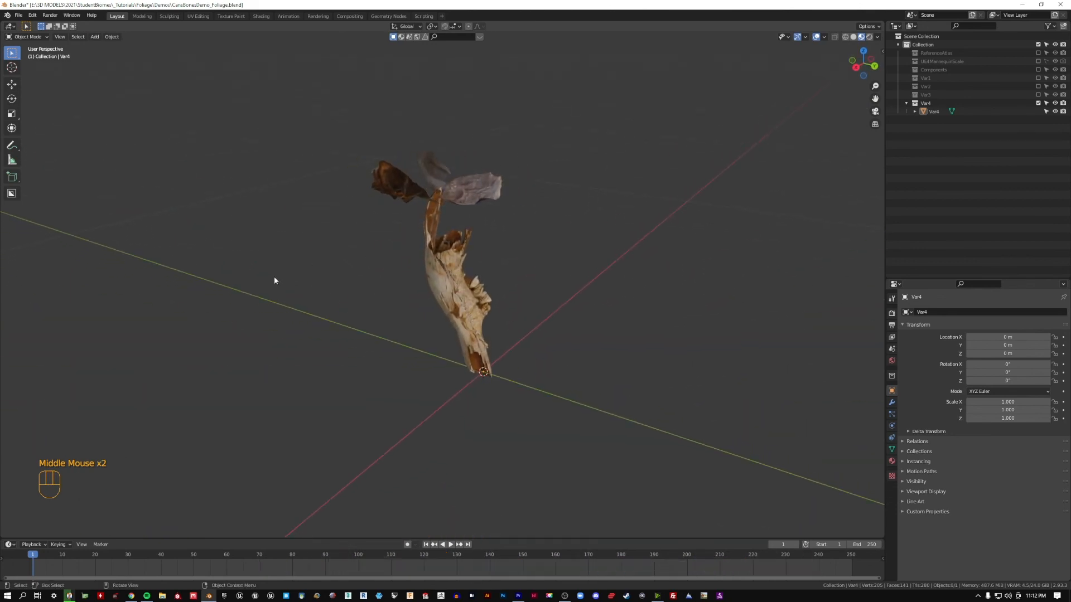